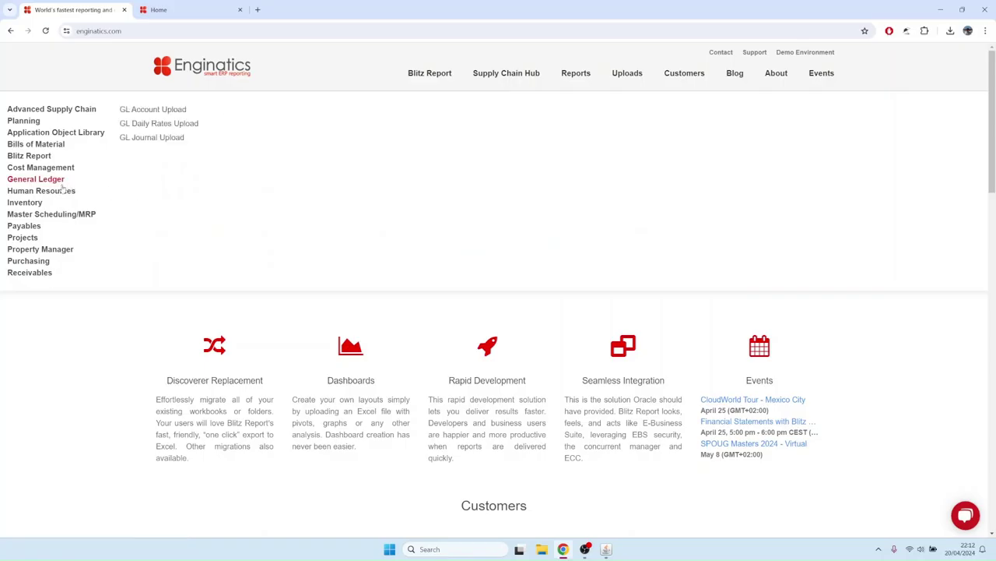
Open the INV Item Upload page from the Inventory uploads and read how the upload creates and updates items.
mouse_move(43, 206)
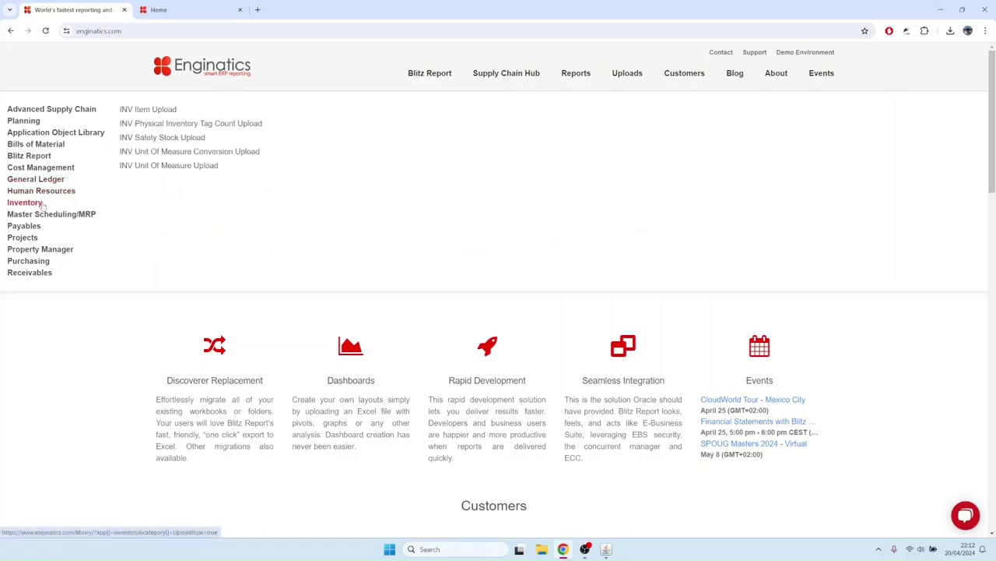
left_click(150, 112)
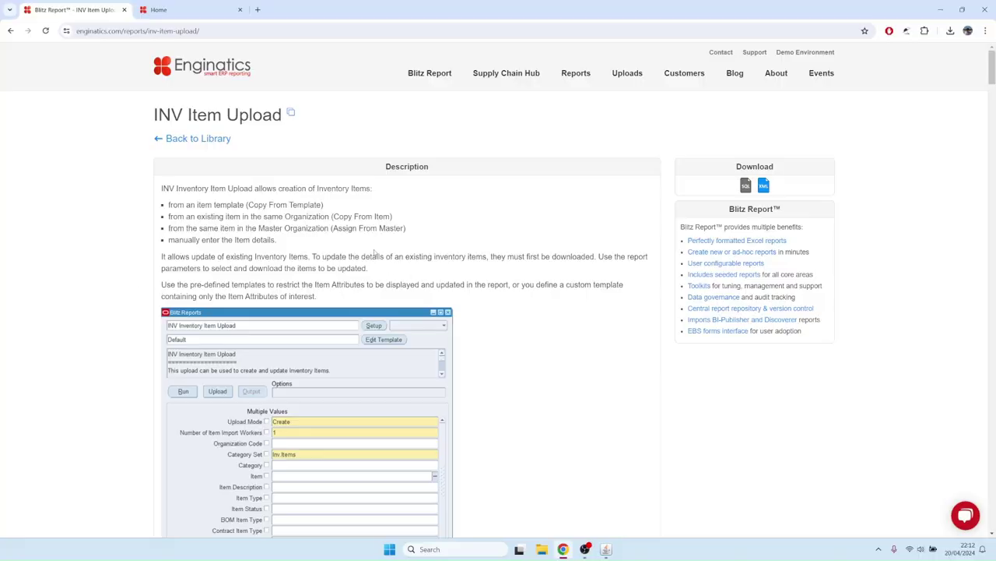
scroll(371, 245, "down", 3)
scroll(369, 244, "down", 1)
scroll(369, 244, "up", 3)
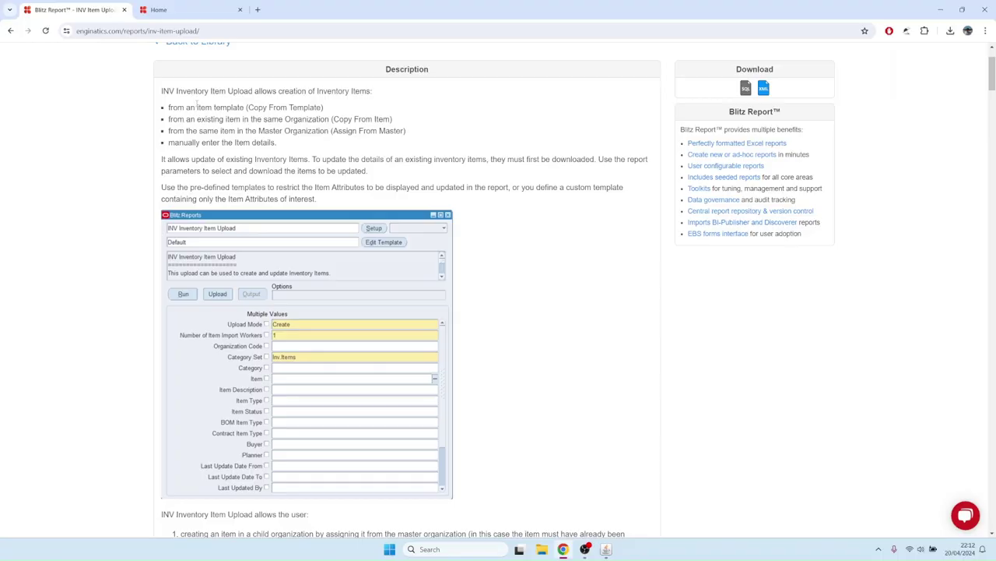
left_click_drag(215, 119, 250, 120)
left_click(271, 131)
scroll(271, 131, "down", 3)
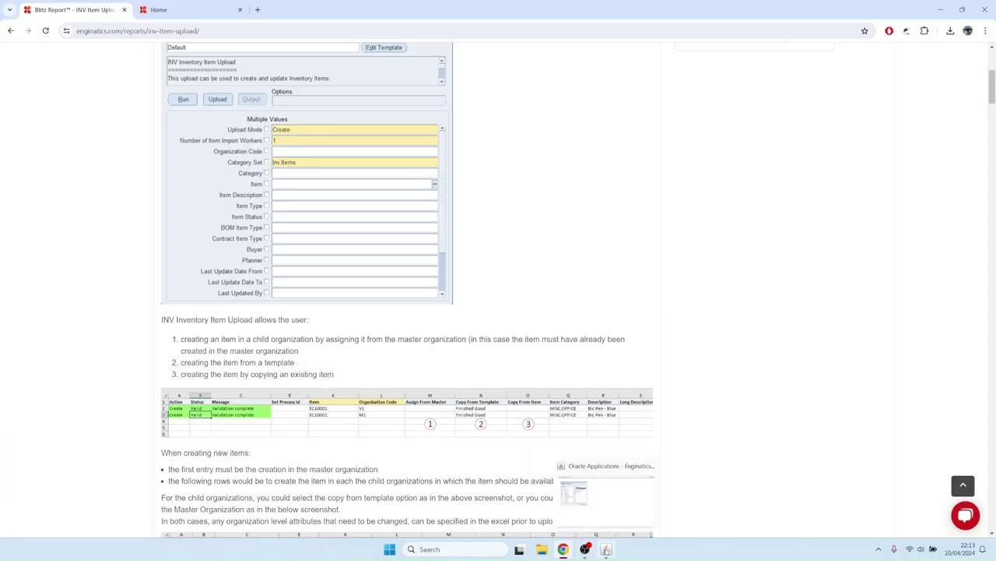
Switch to Oracle Applications, open Blitz Report for Inventory, and view the templates available for INV Item Upload.
left_click(607, 550)
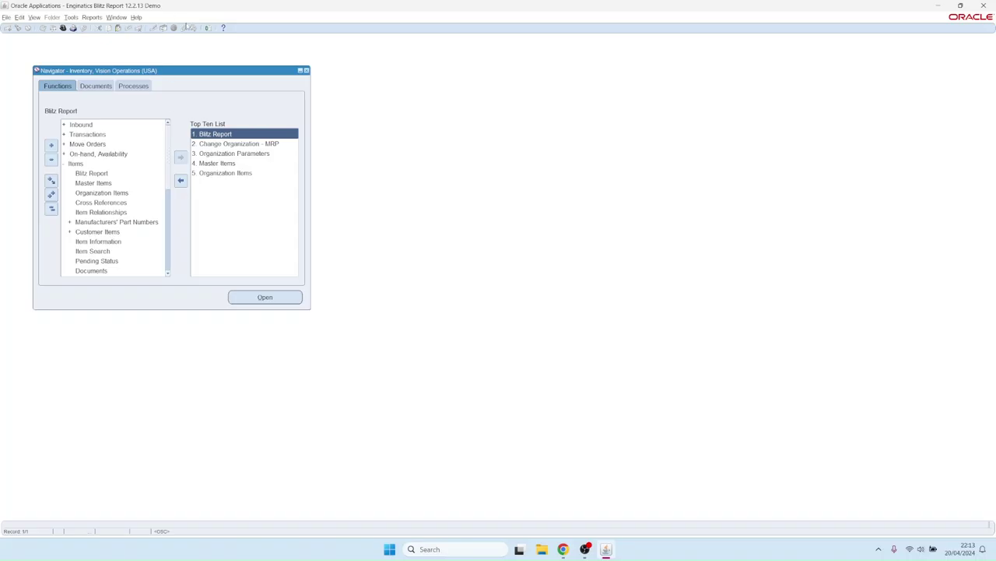
left_click(218, 134)
double_click(218, 134)
left_click_drag(59, 43, 69, 50)
left_click(54, 60)
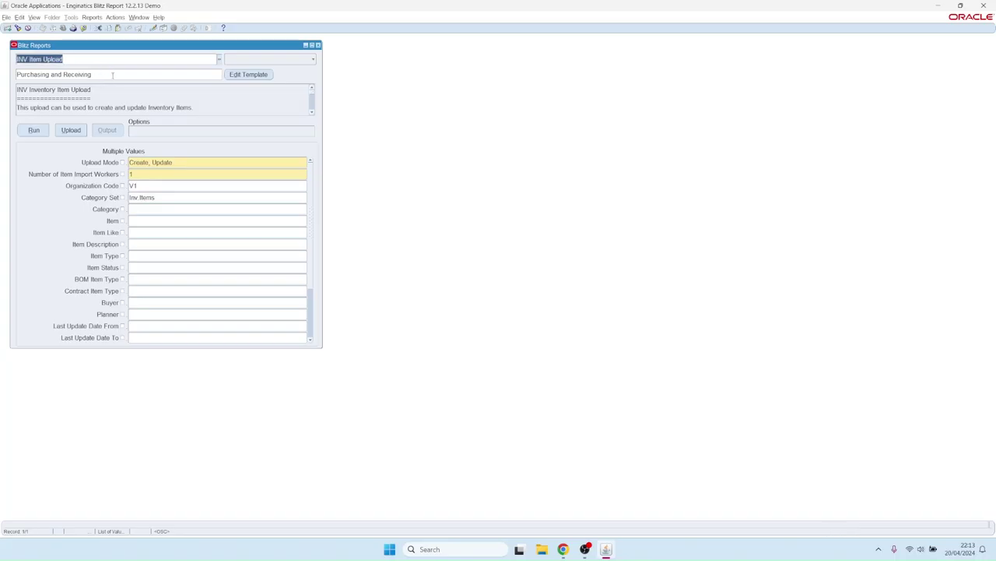
left_click(112, 75)
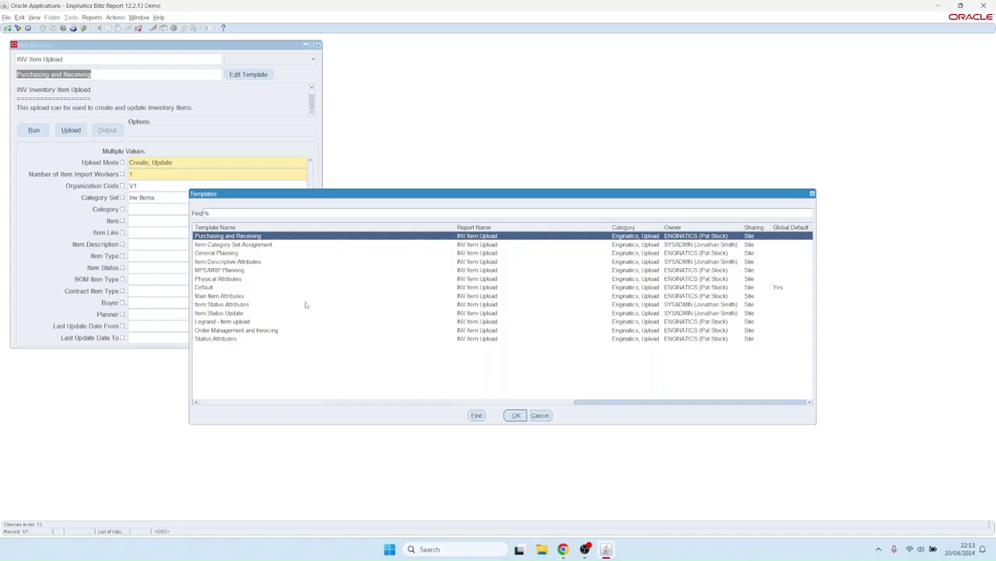
left_click(539, 415)
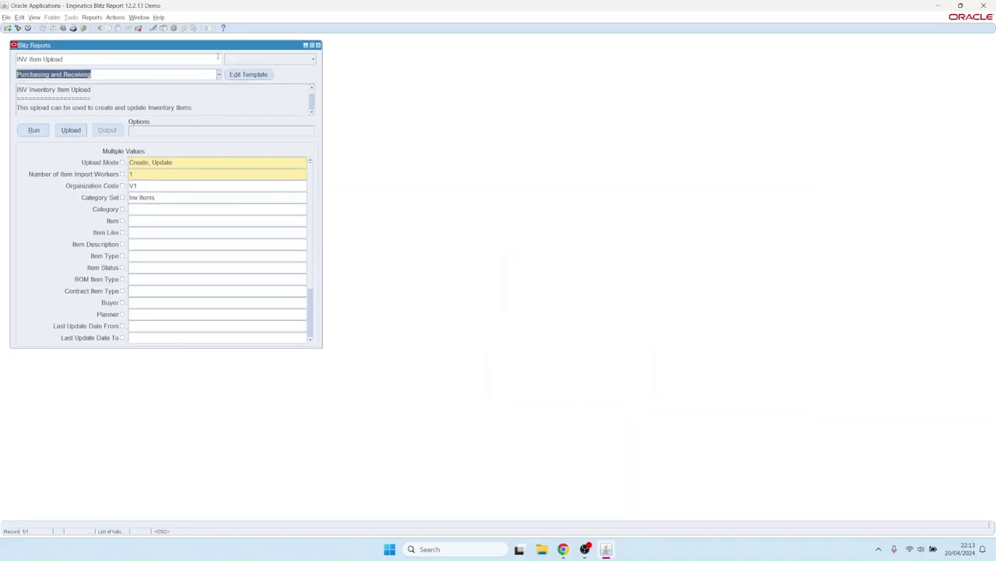
Clear the selected template and create a new template for the INV Item Upload report.
key("Delete")
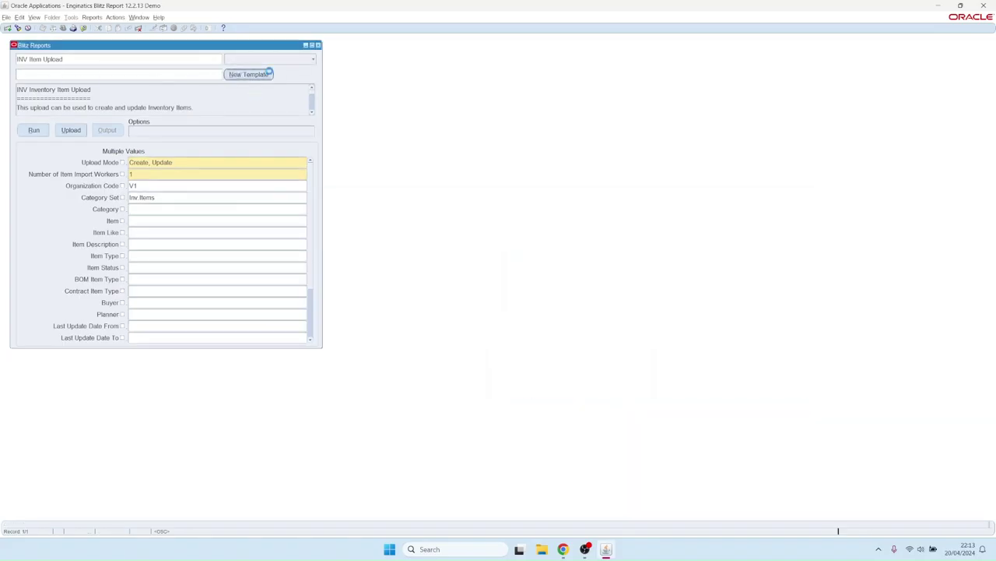
left_click(254, 74)
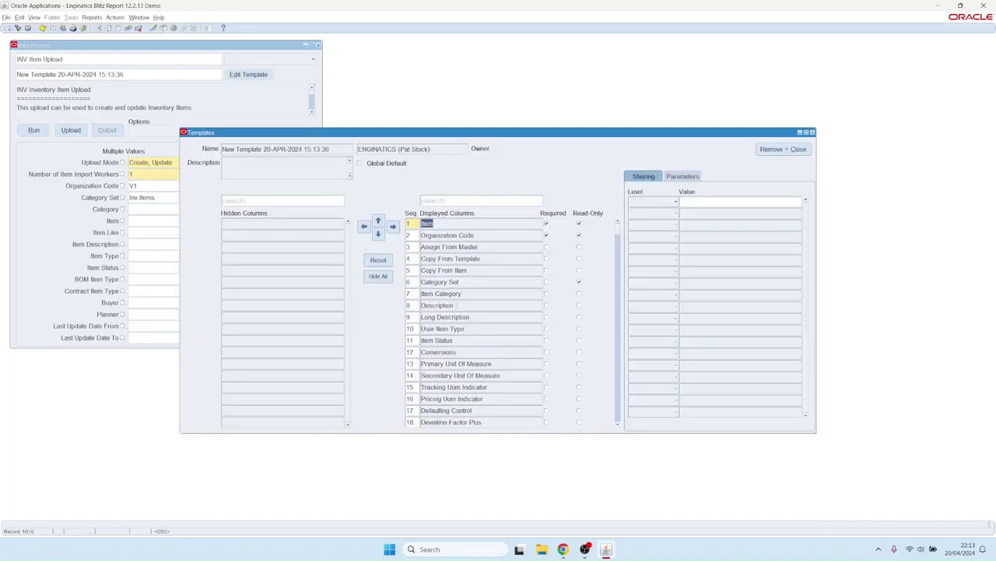
left_click(467, 269)
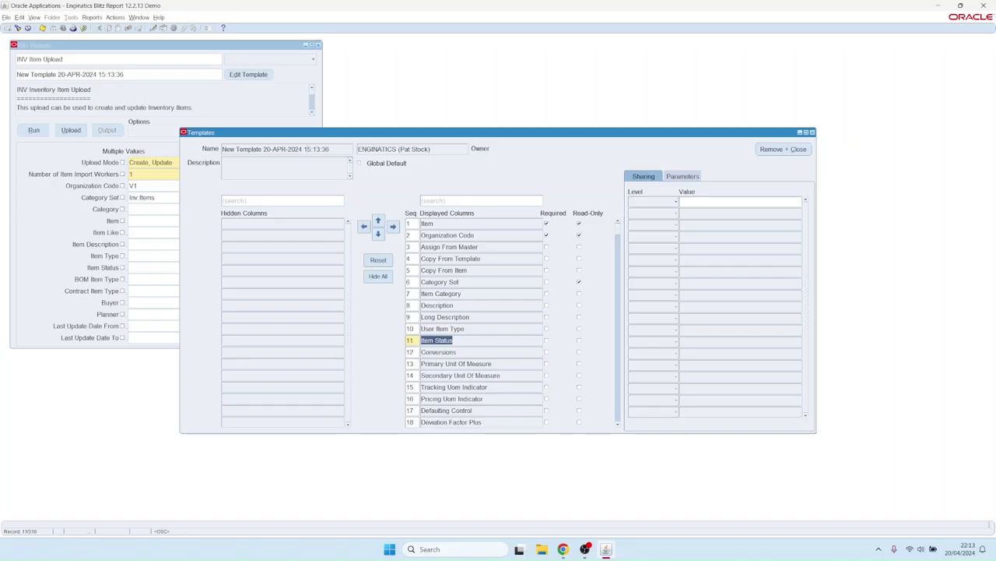
Load the Purchasing and Receiving template in the template editor and close the editor.
left_click_drag(223, 149, 308, 151)
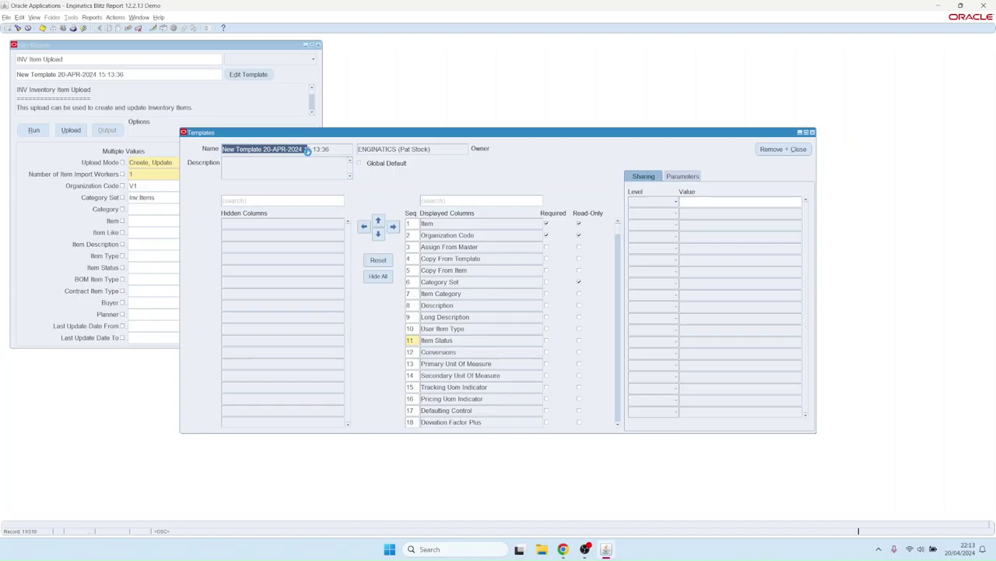
key("ctrl+l")
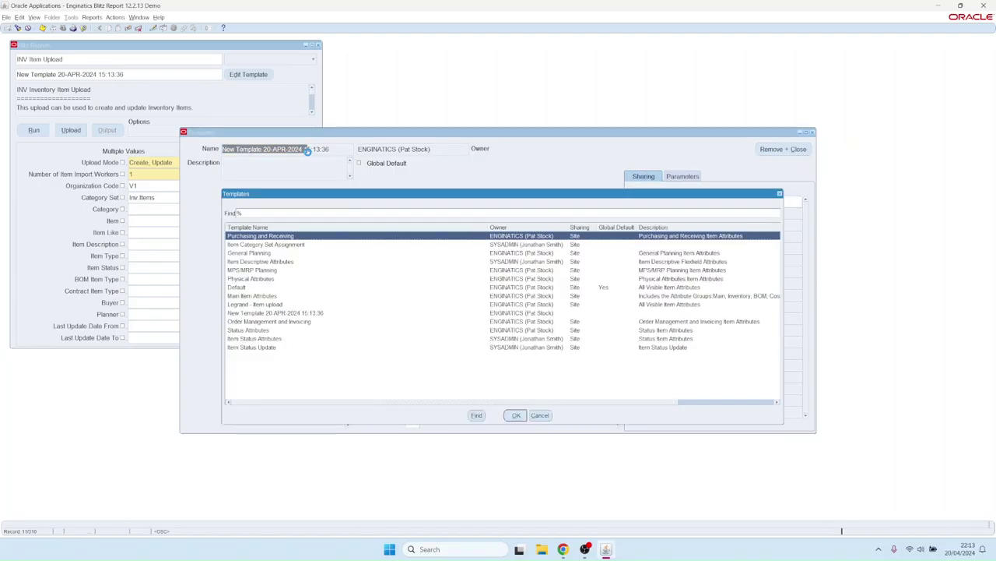
key("Return")
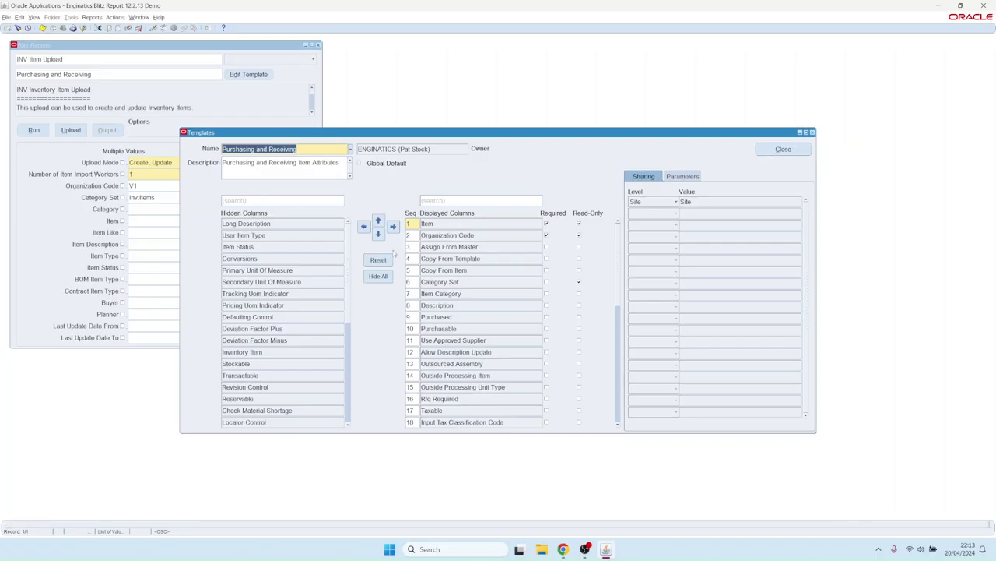
left_click(776, 150)
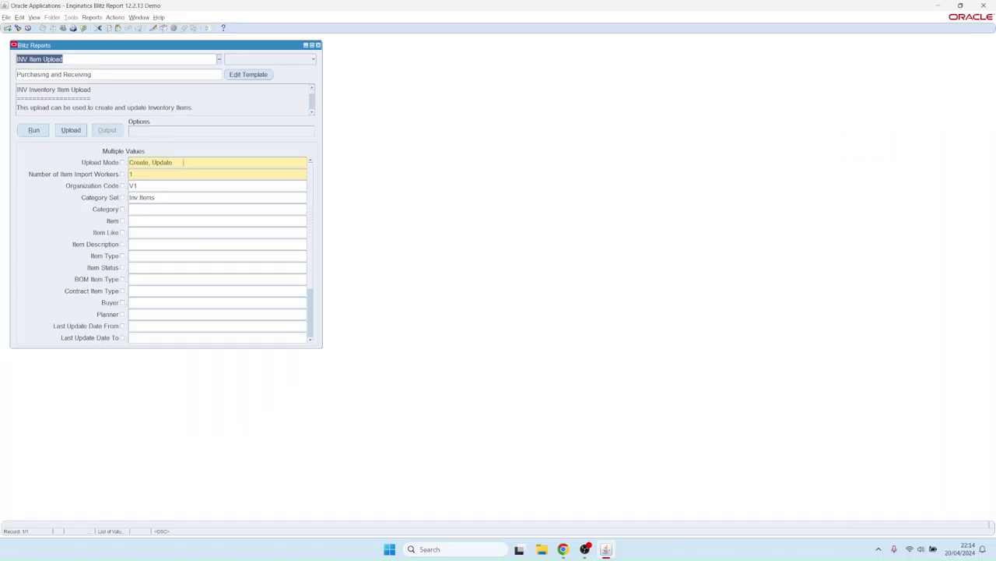
Set the upload mode to Create and run INV Item Upload to generate the Excel upload sheet.
left_click(191, 163)
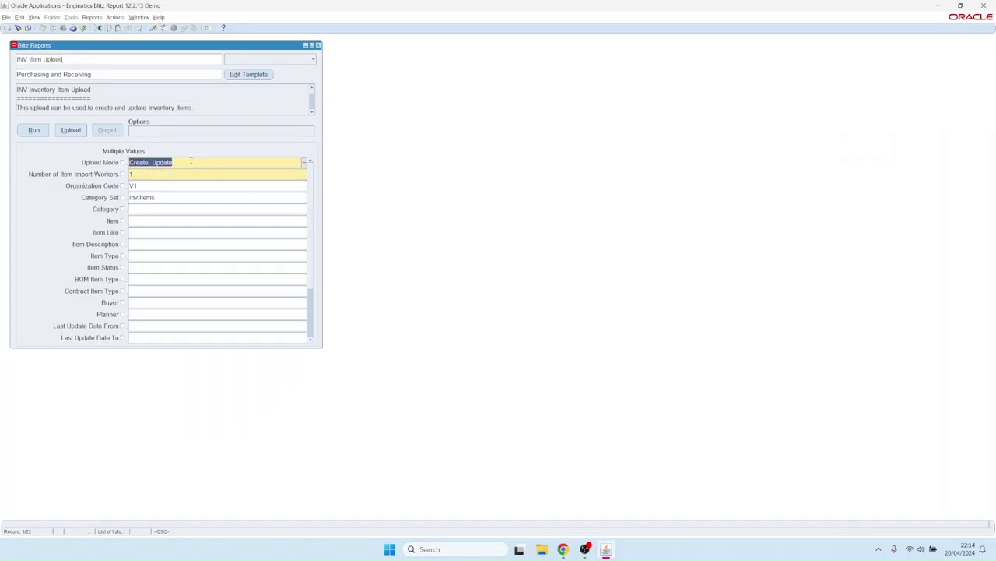
left_click(183, 162)
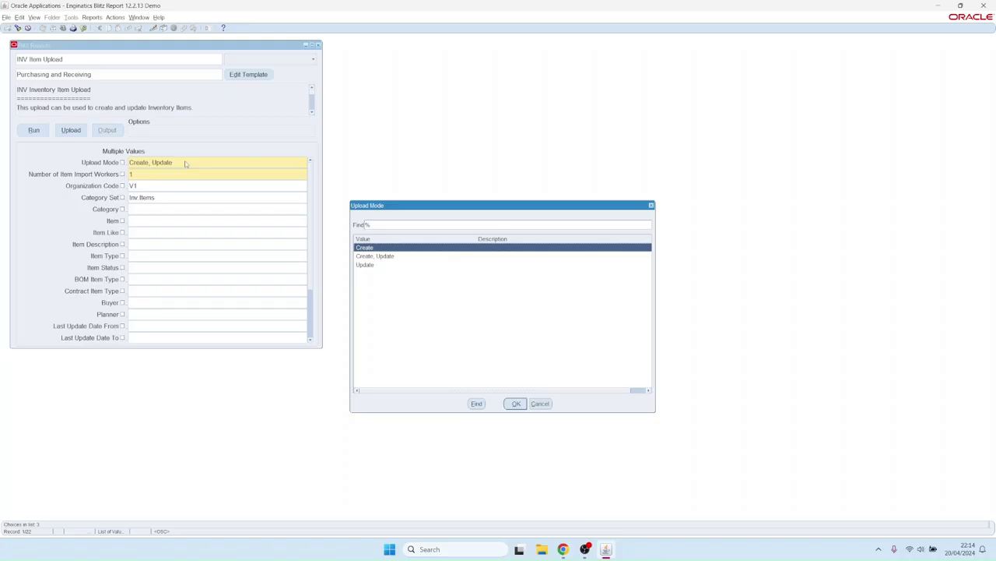
key("Down")
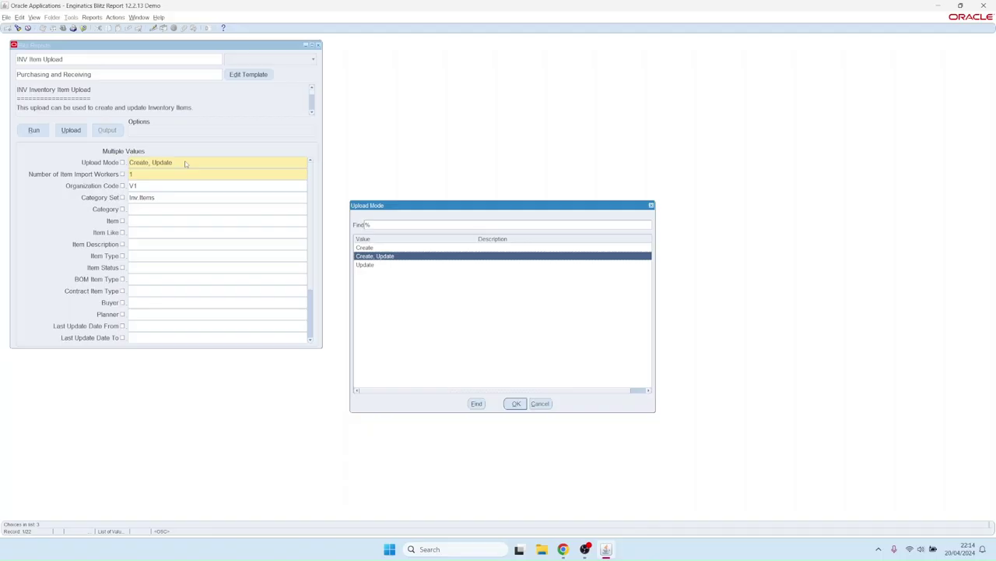
key("Down")
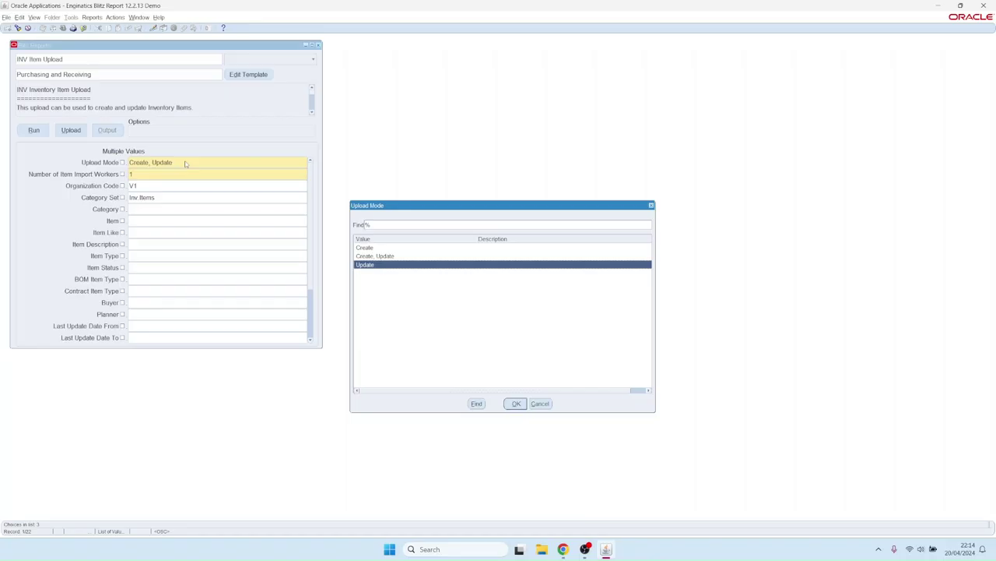
key("Up")
key("Up")
key("Return")
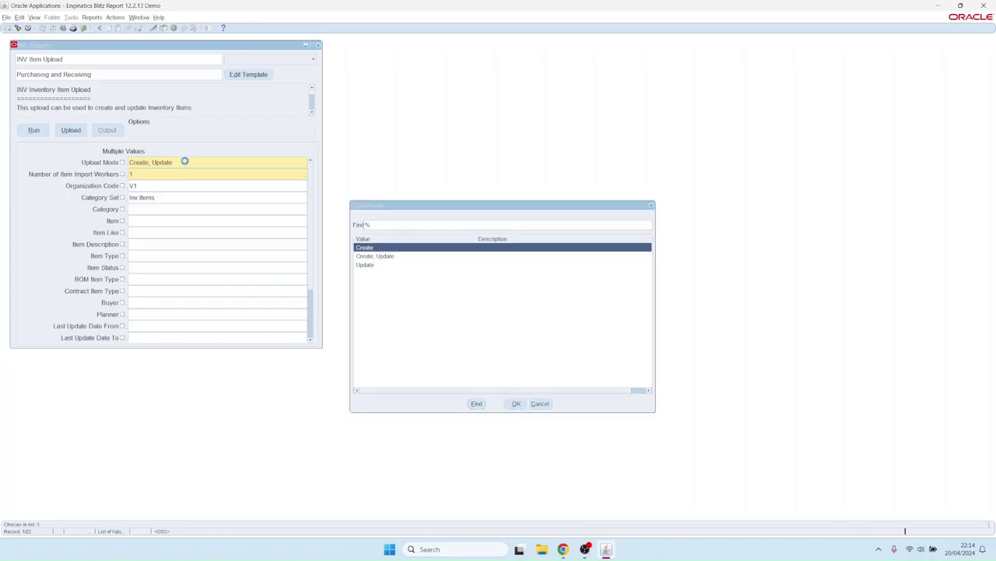
left_click(148, 186)
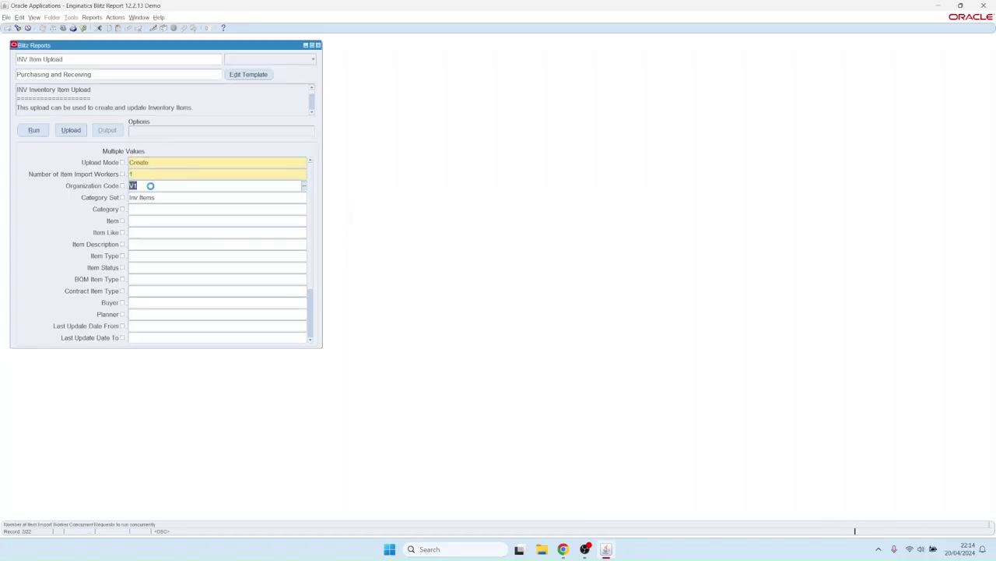
left_click(44, 131)
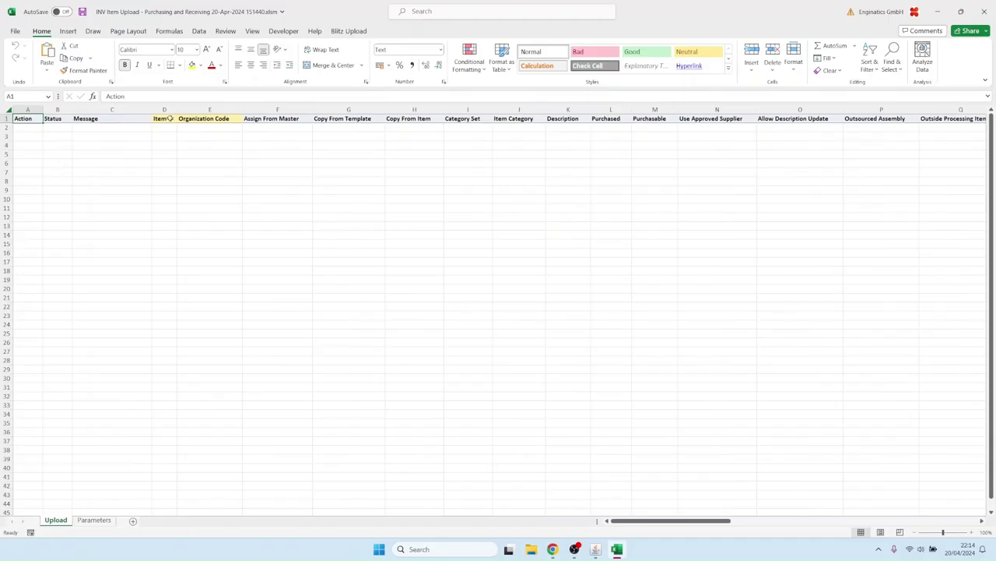
Enter item test_item9 with organization code V1 in row 2 of the upload sheet.
left_click(164, 127)
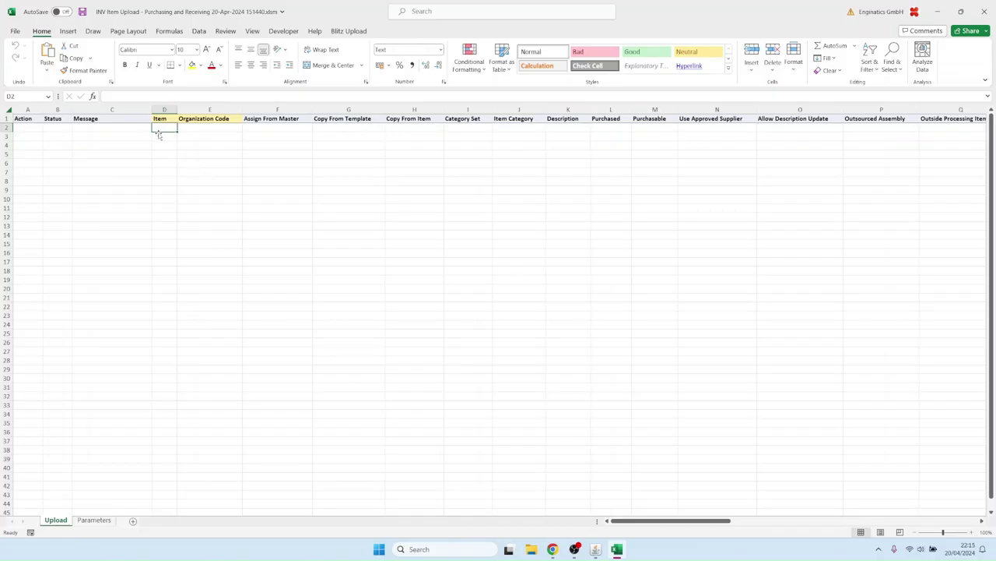
type("test_item9")
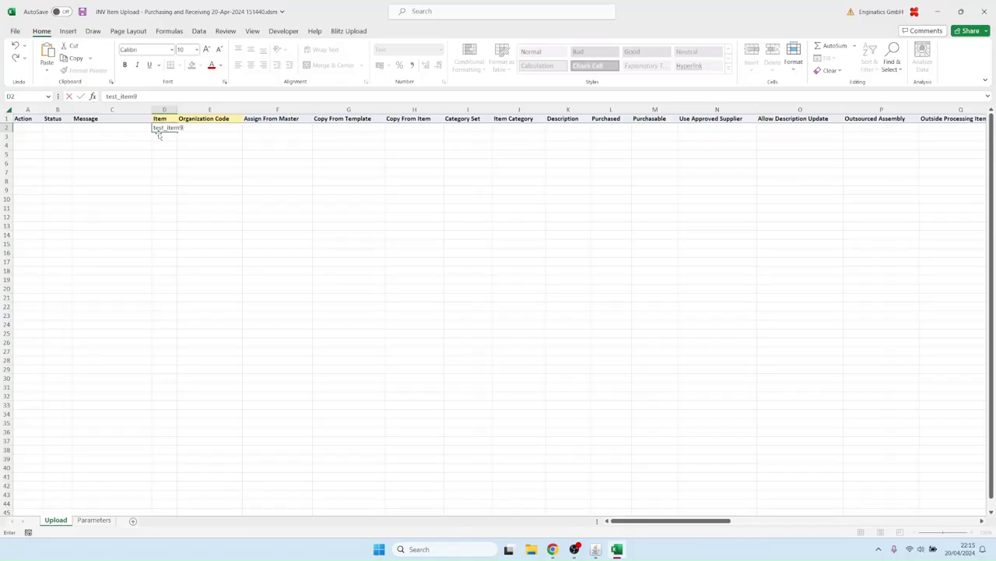
key("Tab")
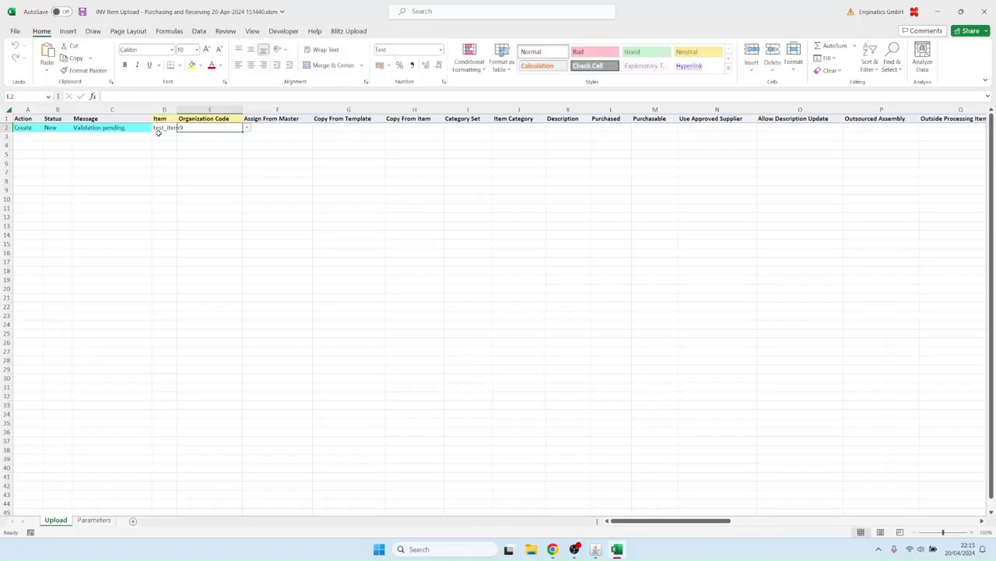
type("v1")
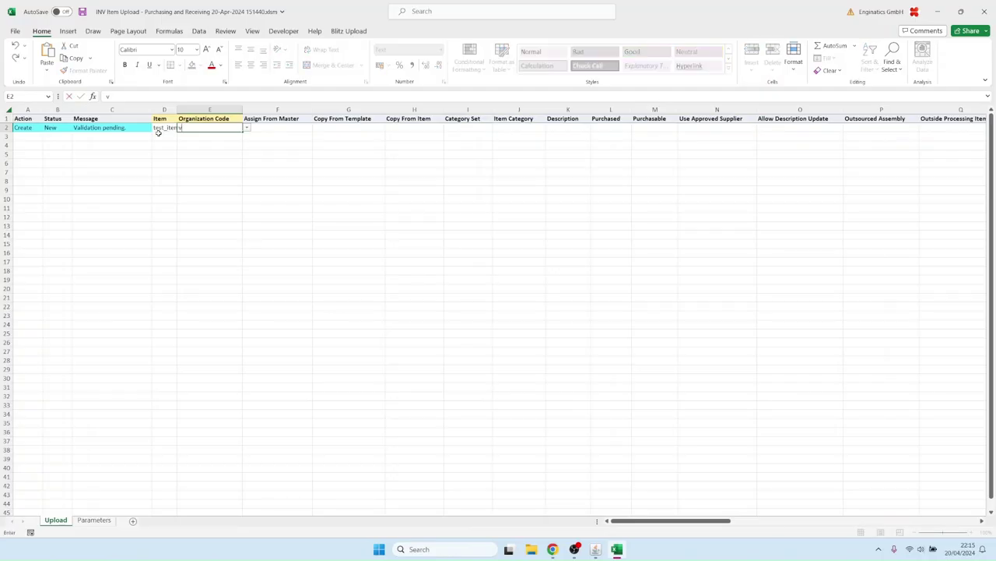
key("Tab")
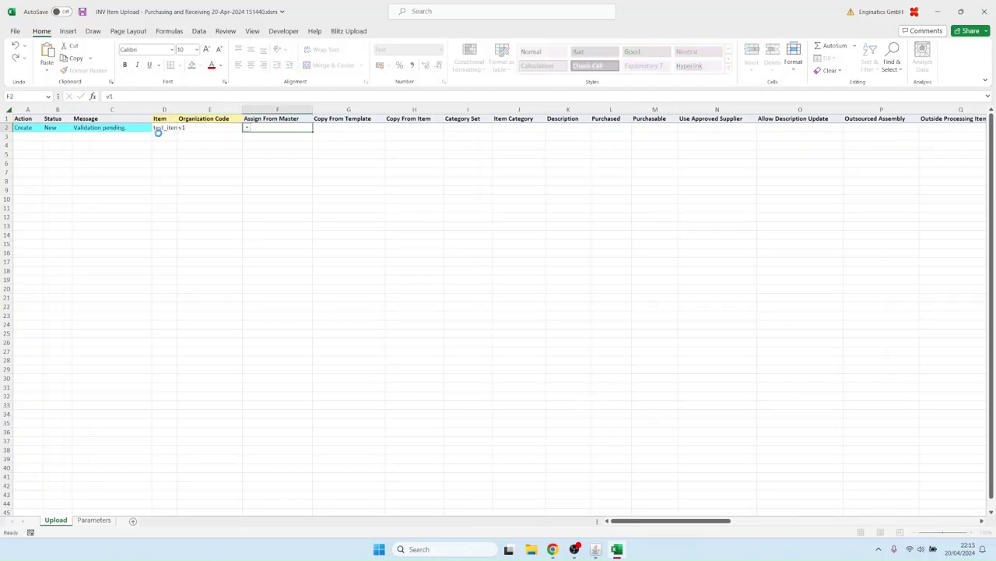
Enter "Test item 9 description" as the description of the row 2 item.
key("Tab")
key("Tab")
key("Tab")
key("Tab")
key("Tab")
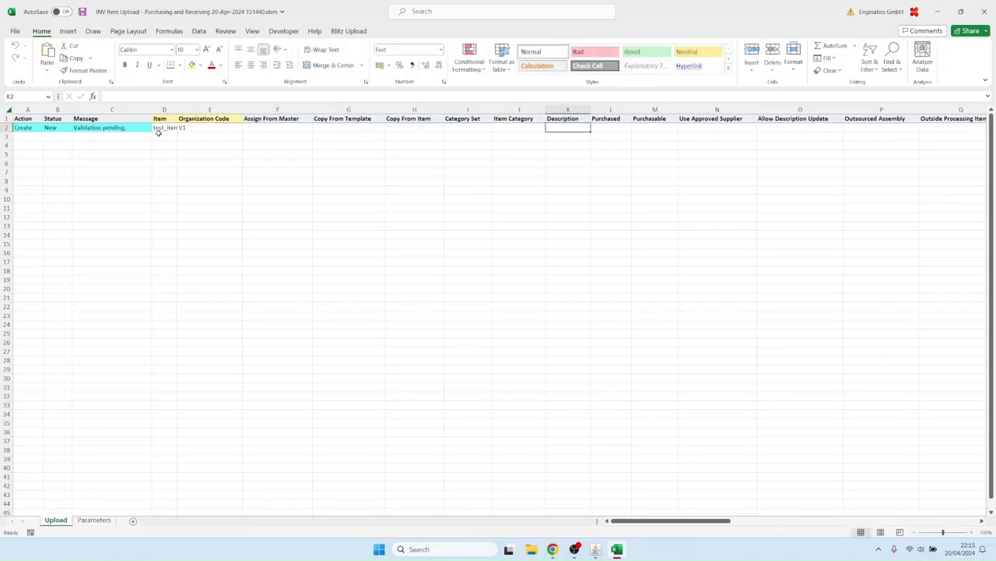
type("Test Item")
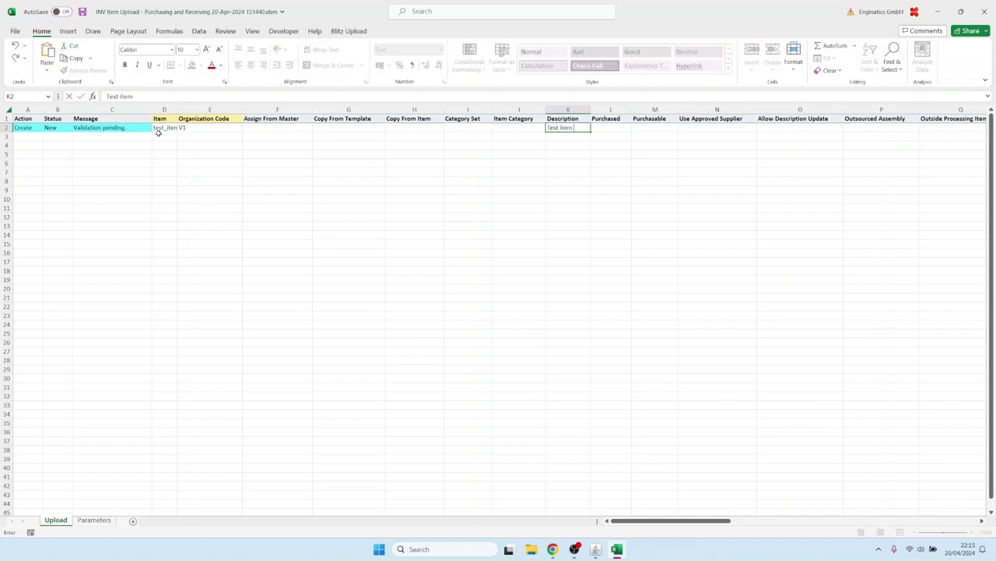
type(" 9 description")
Add test_item9 in row 3 with organization code M1 and Assign From Master set to Yes.
left_click(162, 136)
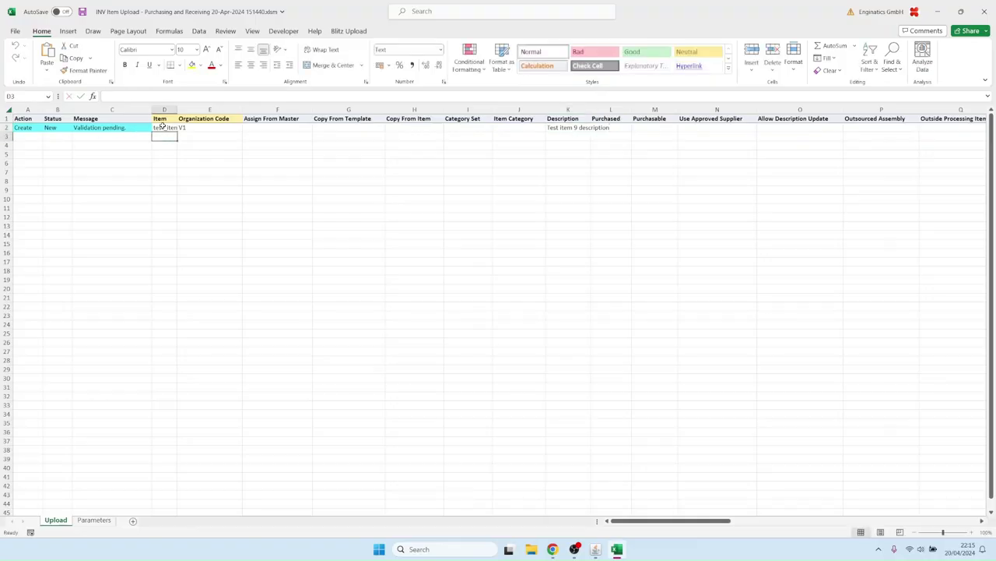
type("test_item9")
key("ctrl+c")
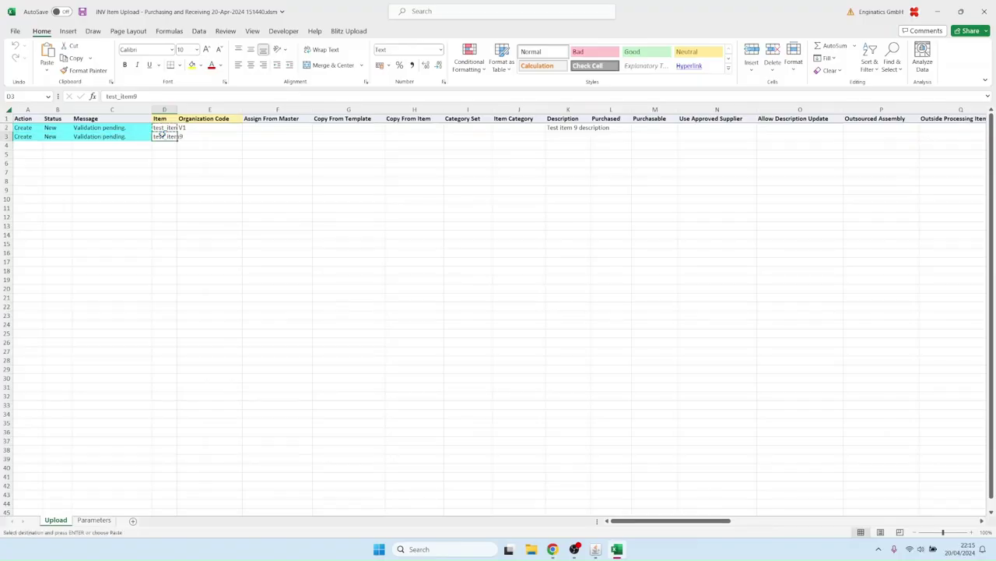
key("Tab")
type("m1")
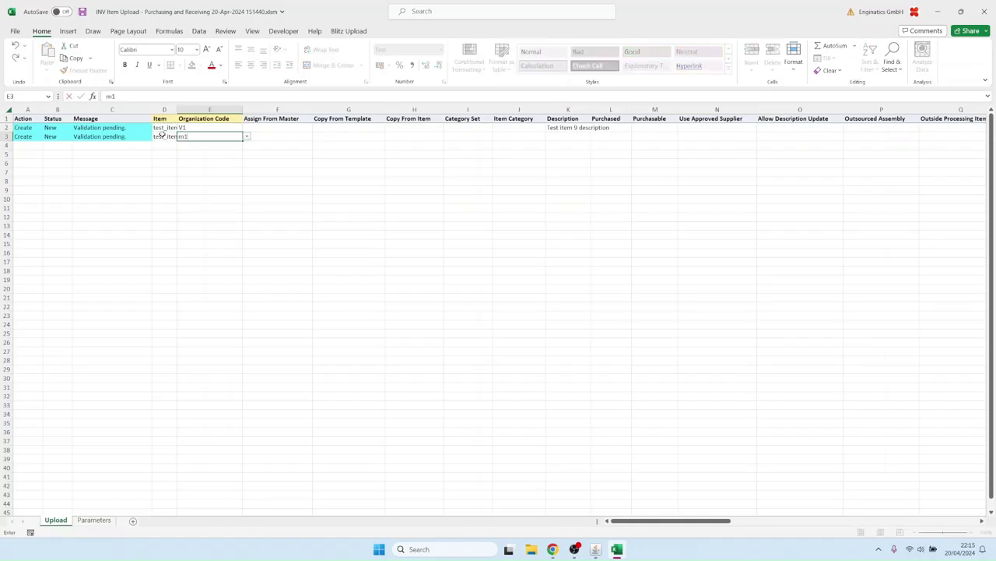
key("Tab")
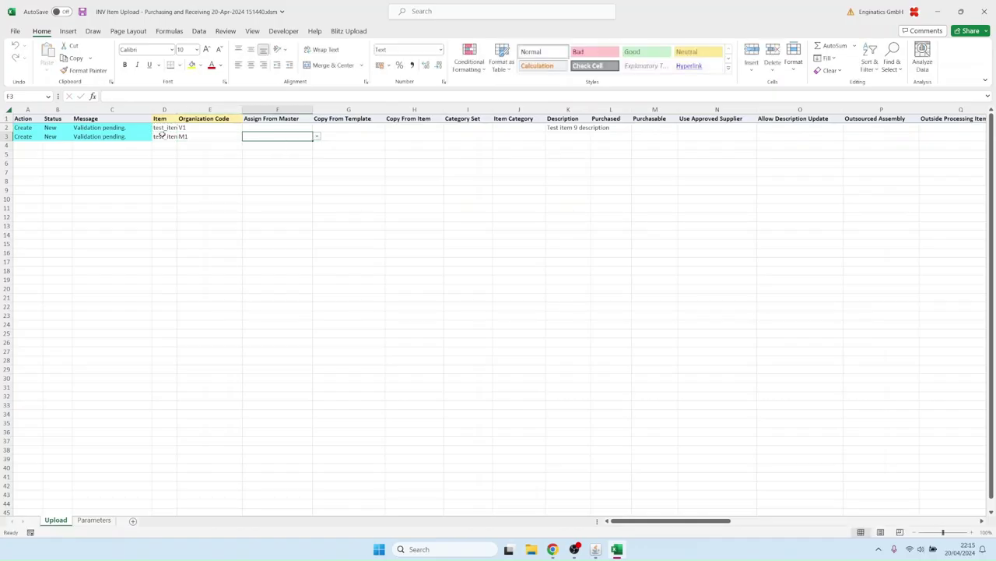
type("y")
key("Tab")
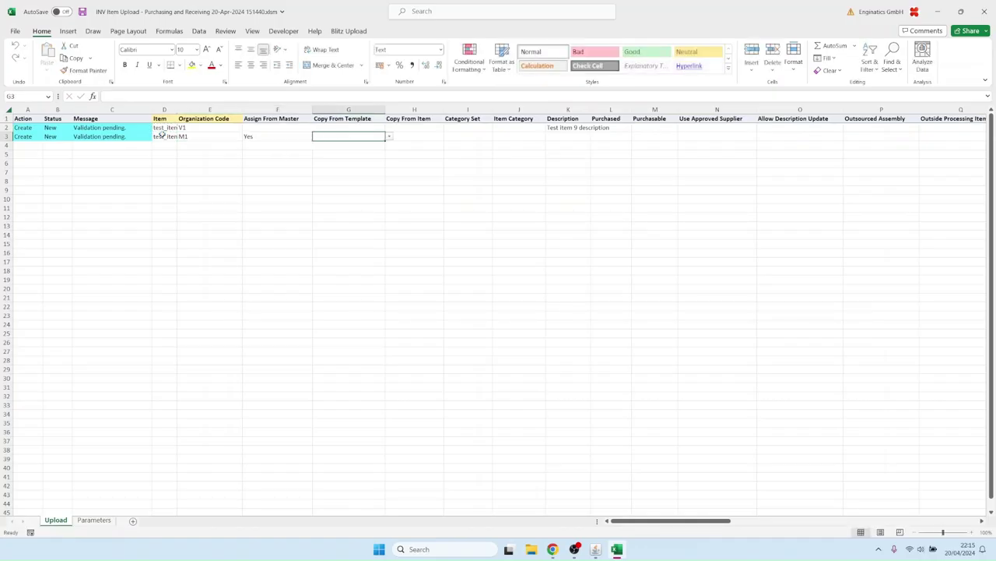
Validate the two test_item9 rows in the upload sheet.
key("Left")
key("Left")
key("Up")
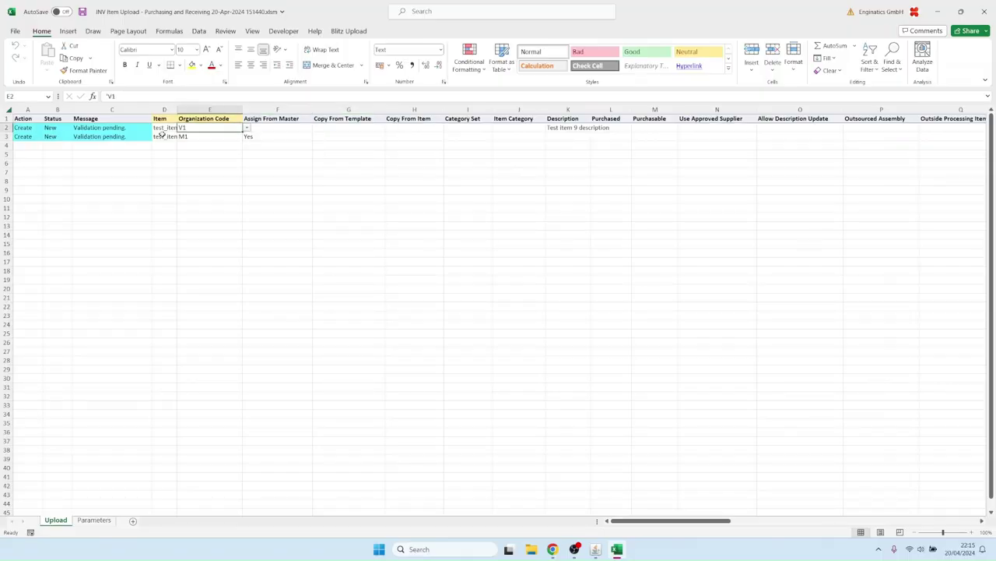
key("Left")
key("ctrl+shift+v")
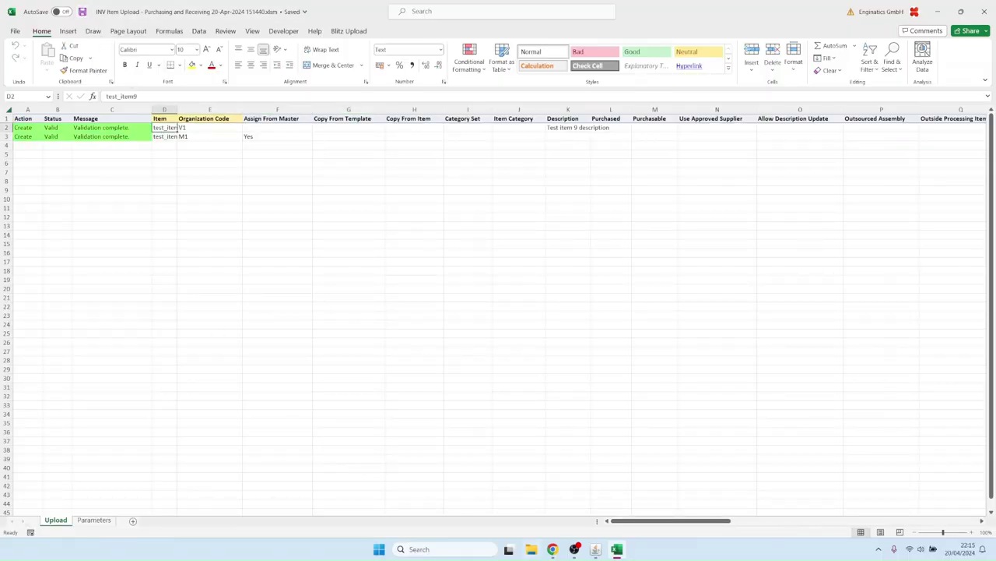
Switch to Oracle Applications and upload the saved INV Item Upload Excel file through the file upload page, closing that page after submitting.
left_click(595, 548)
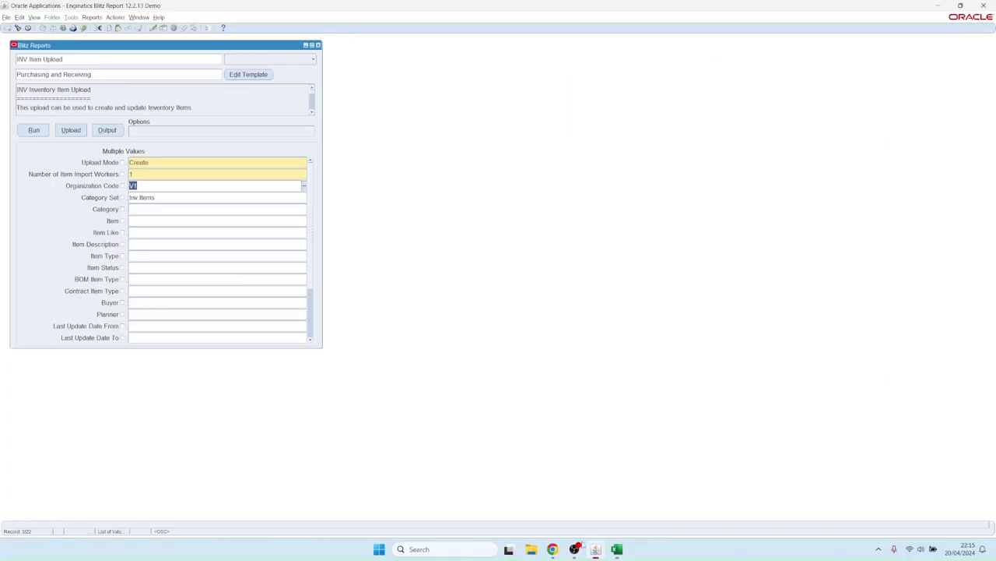
left_click(74, 130)
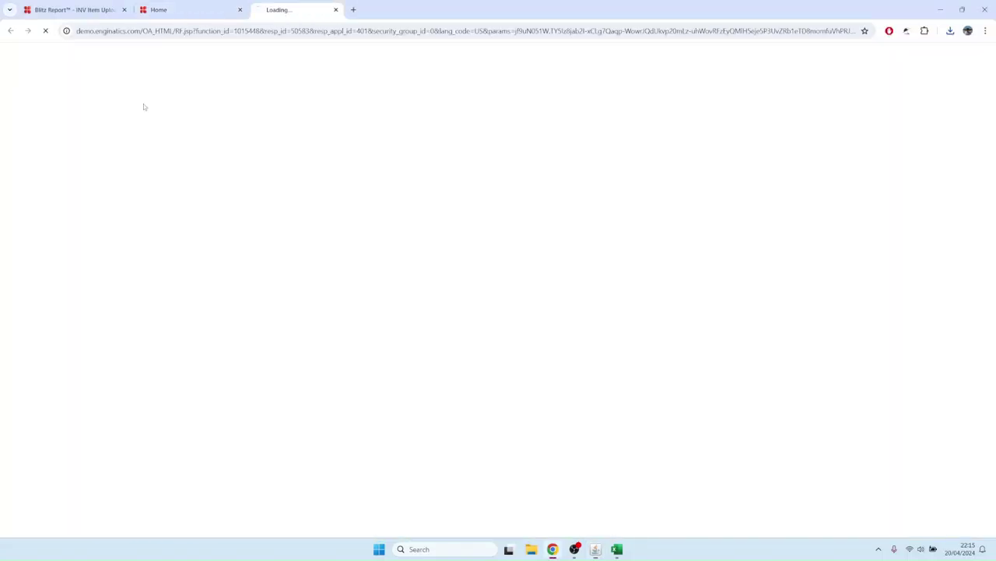
left_click(84, 102)
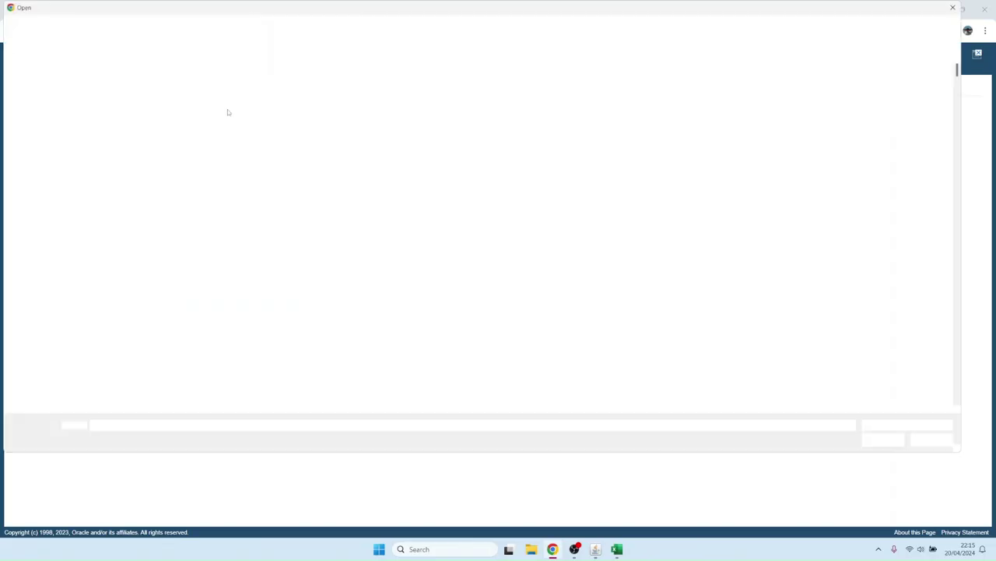
left_click(883, 440)
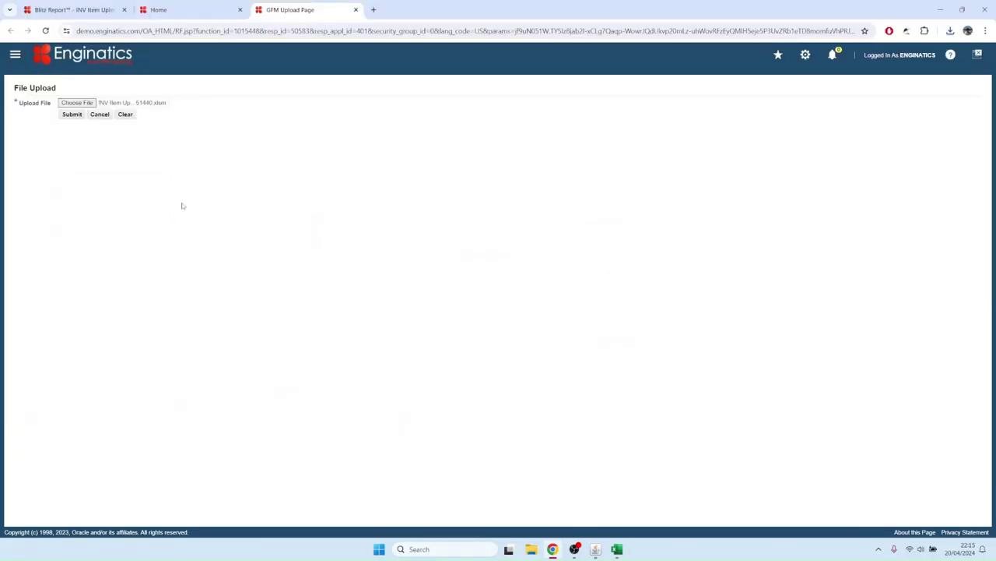
left_click(78, 116)
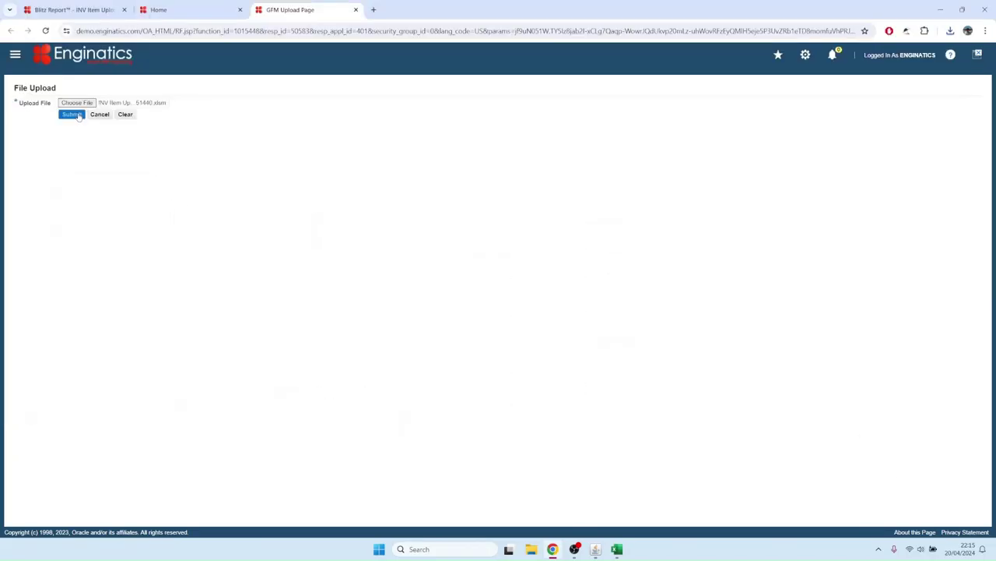
left_click(356, 10)
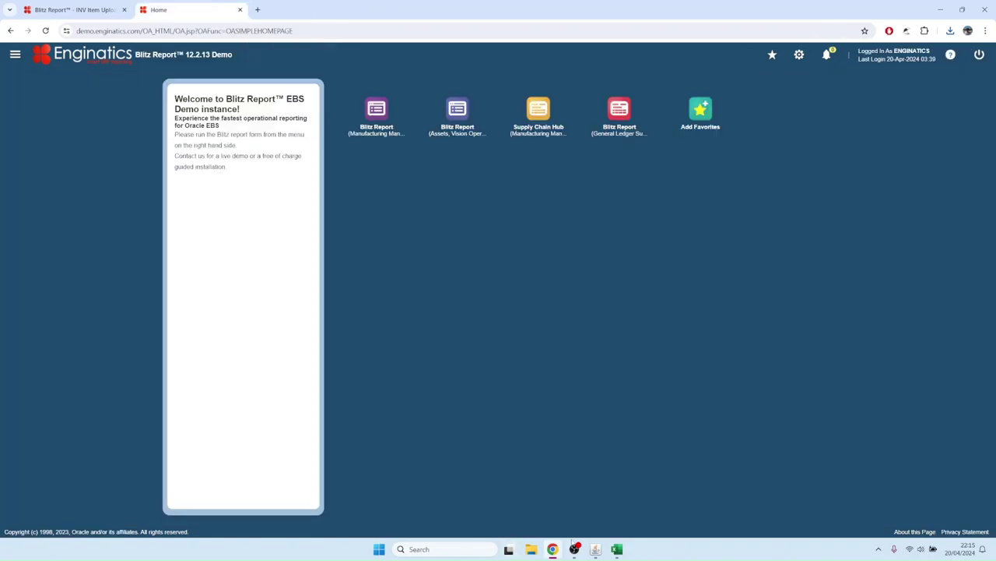
left_click(596, 550)
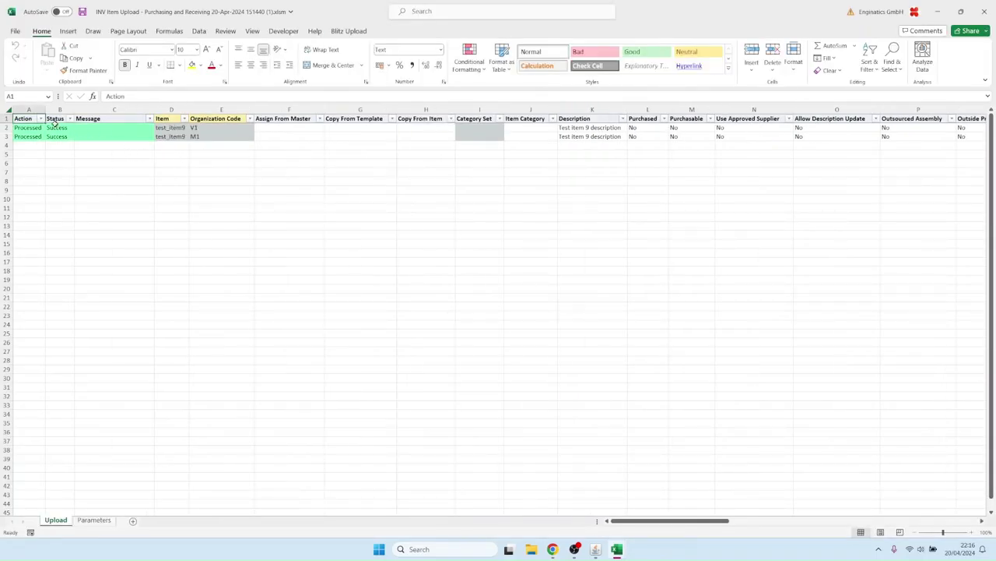
Check the processed V1 row in the upload result sheet and copy its item name, test_item9.
left_click(173, 127)
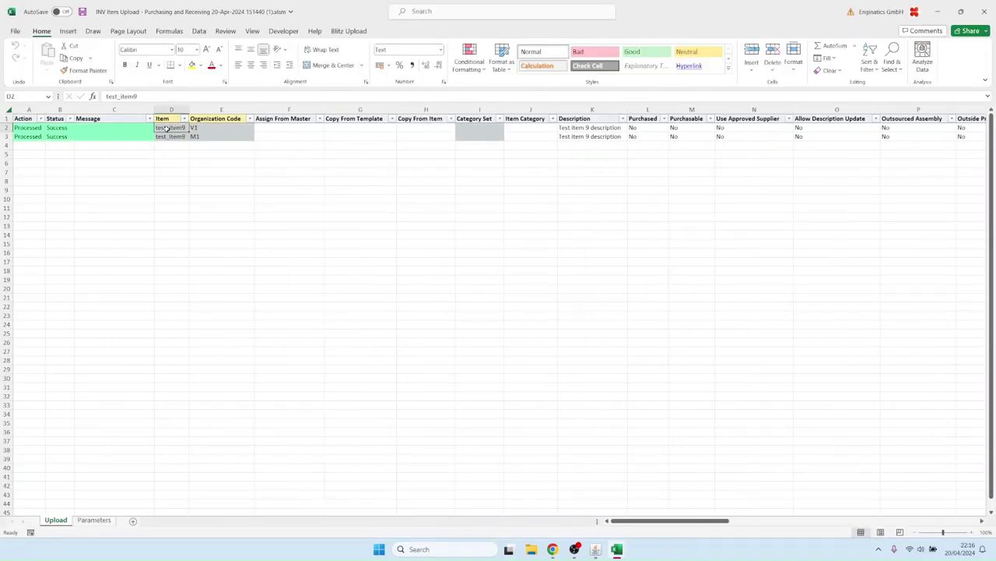
left_click(200, 127)
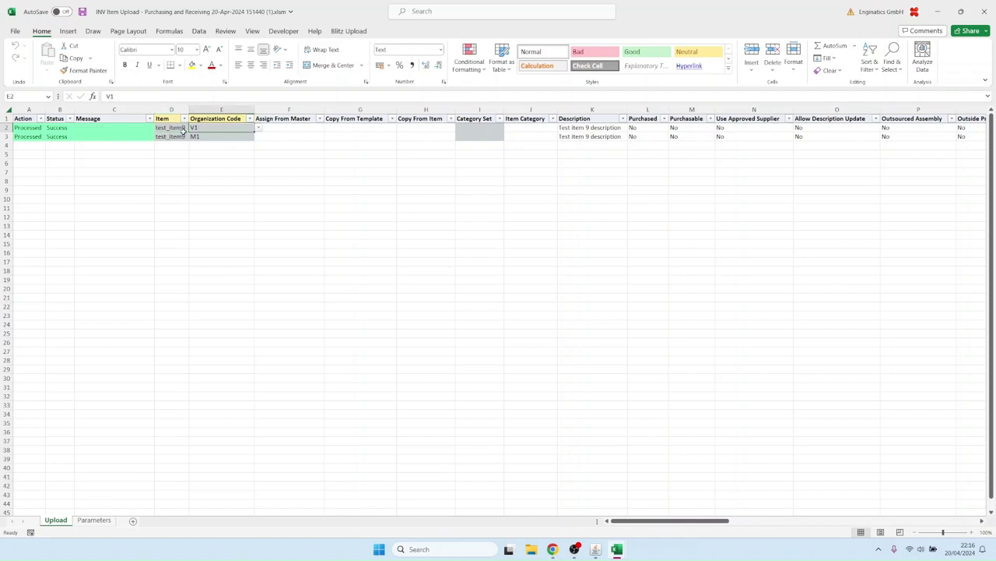
left_click(171, 130)
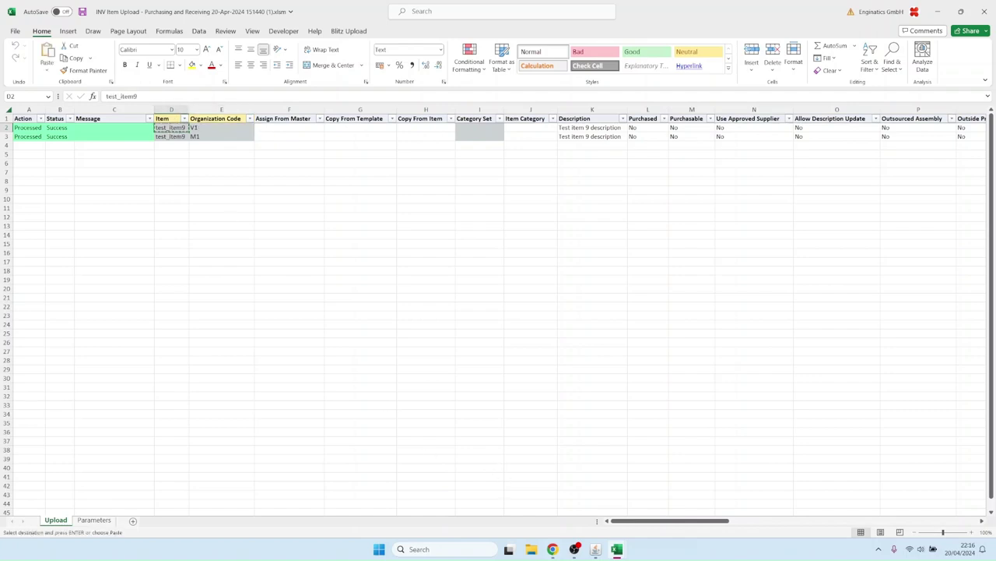
Switch to Oracle Applications, replace the Blitz Reports form with Master Items, and query item test_item9.
left_click(596, 549)
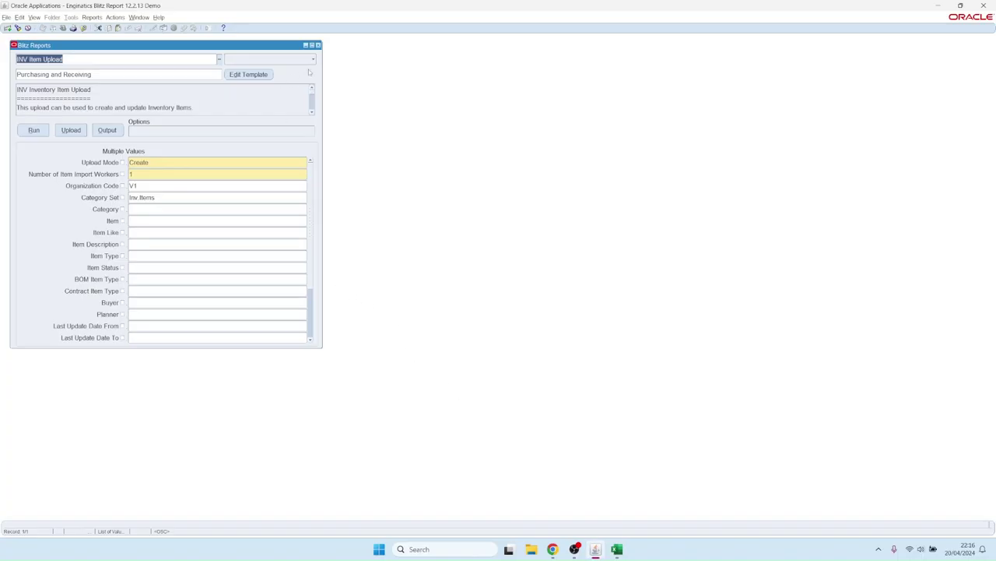
left_click(318, 45)
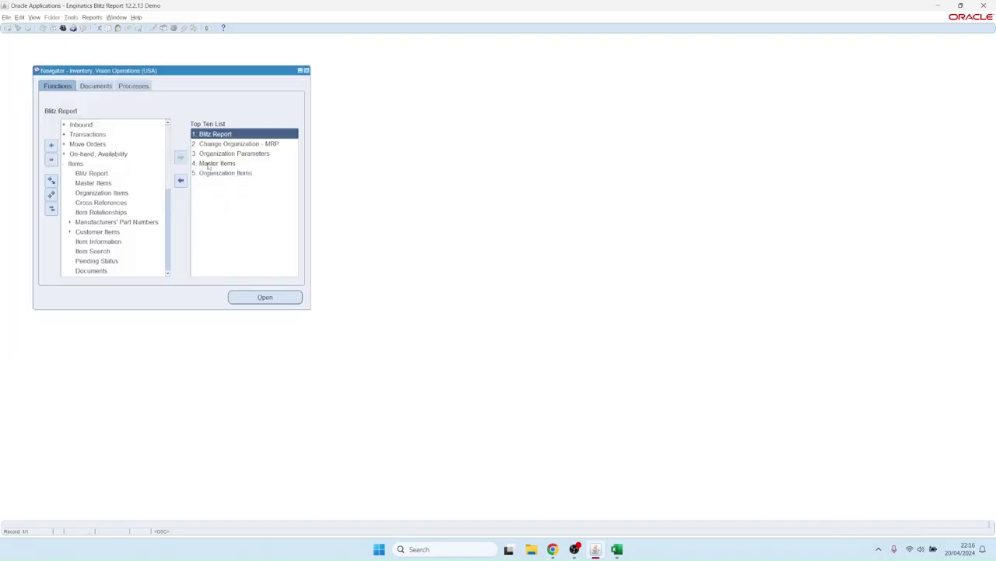
left_click(208, 164)
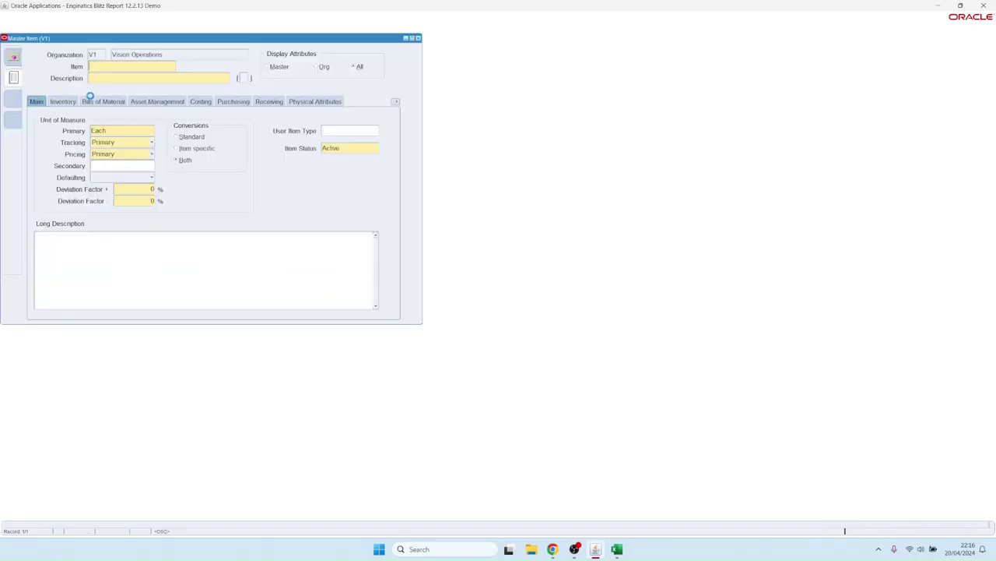
type("test_item9")
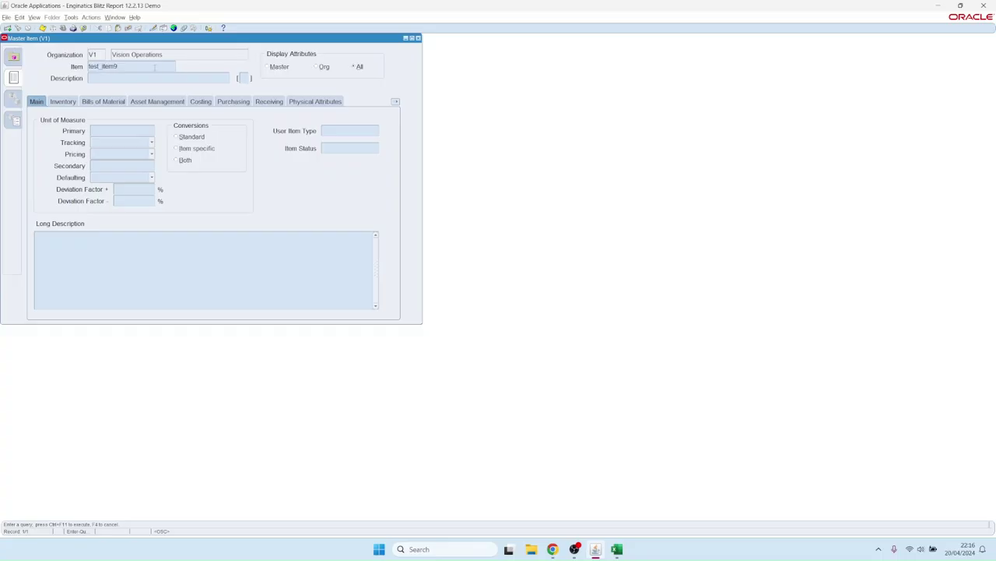
key("ctrl+F11")
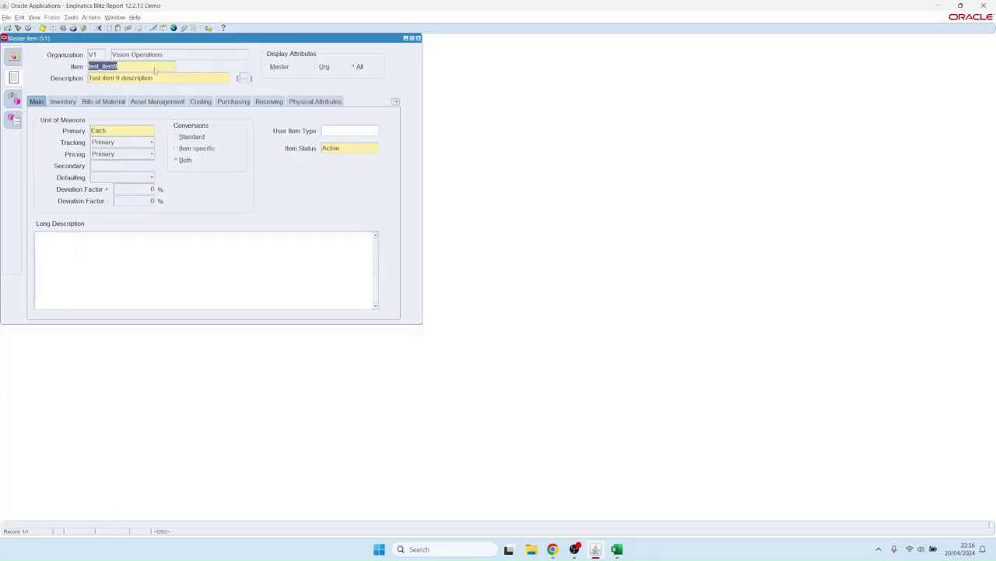
Check test_item9's assignment to M1 Seattle Manufacturing in its organization assignments, and close the Master Item form.
left_click(13, 100)
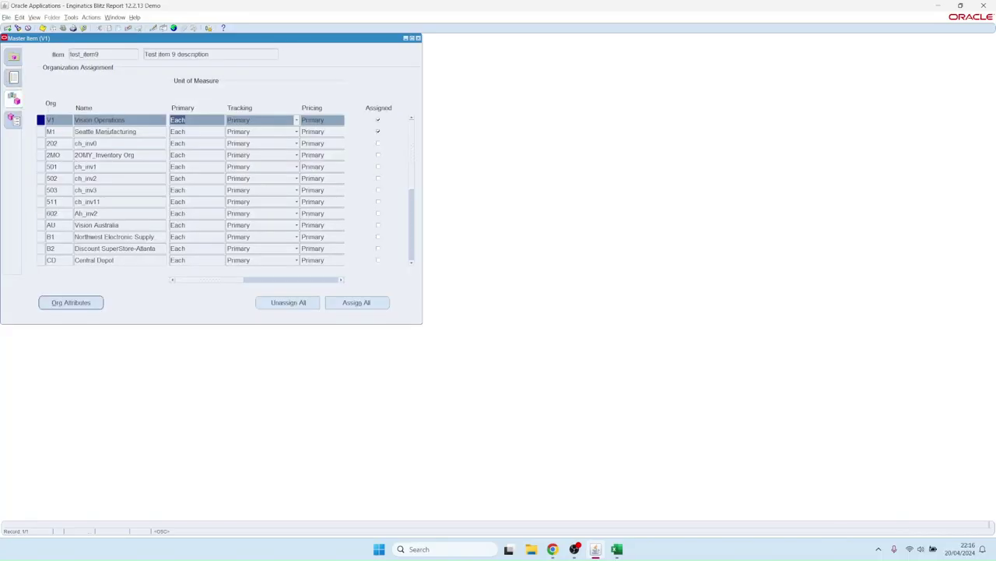
left_click(107, 131)
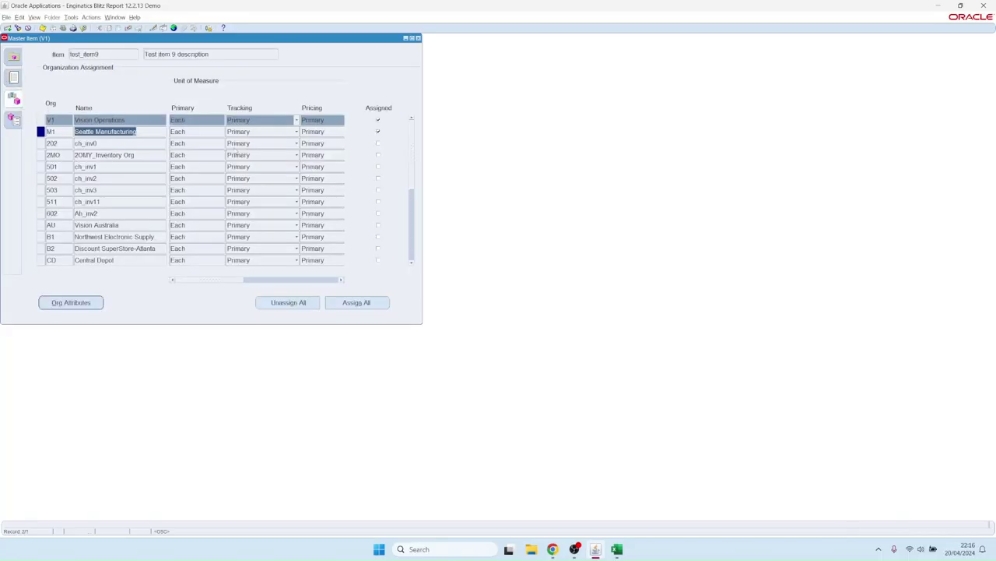
left_click(418, 38)
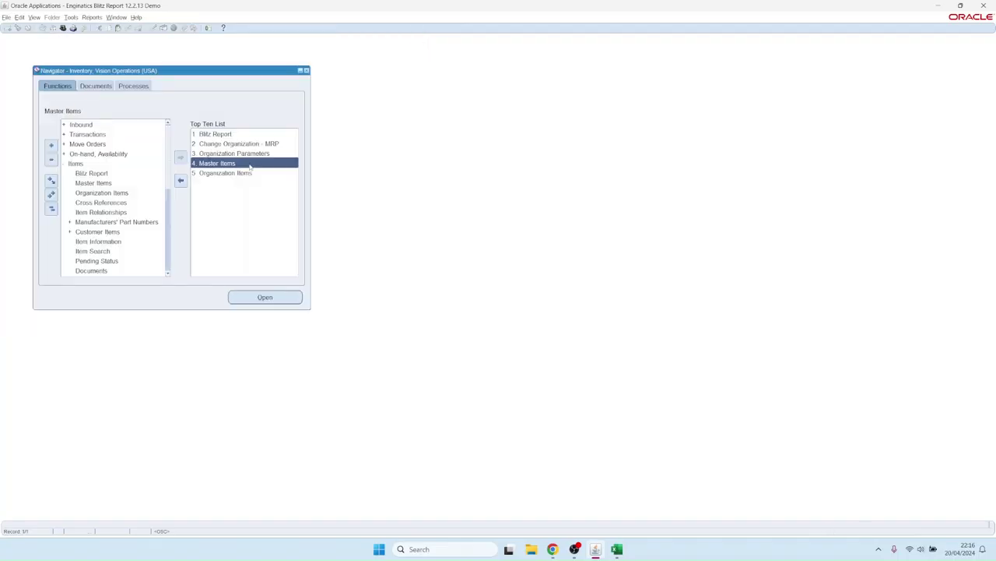
Open Blitz Report for INV Item Upload with upload mode "Create, Update" and set the number of item import workers to 10.
left_click(221, 135)
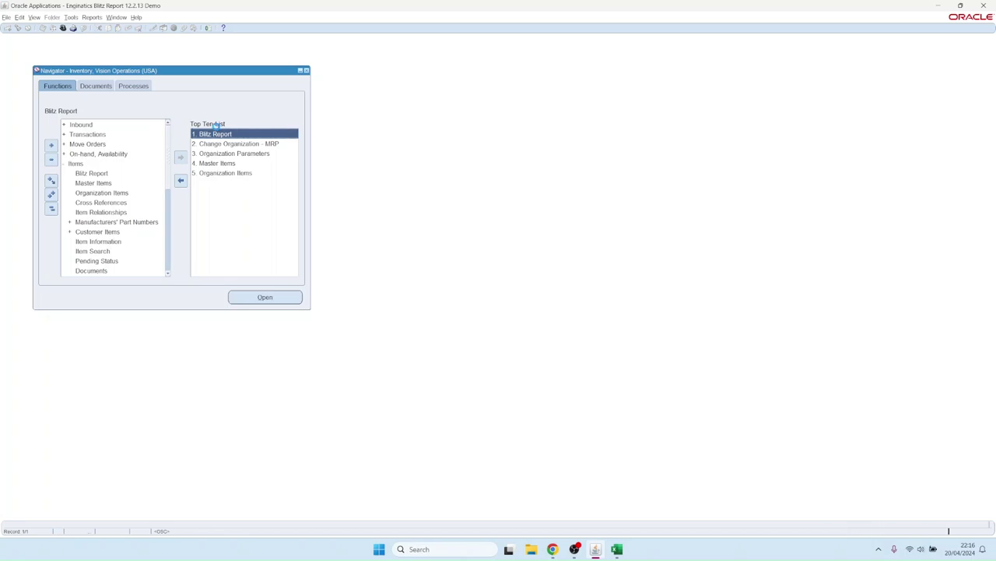
double_click(216, 134)
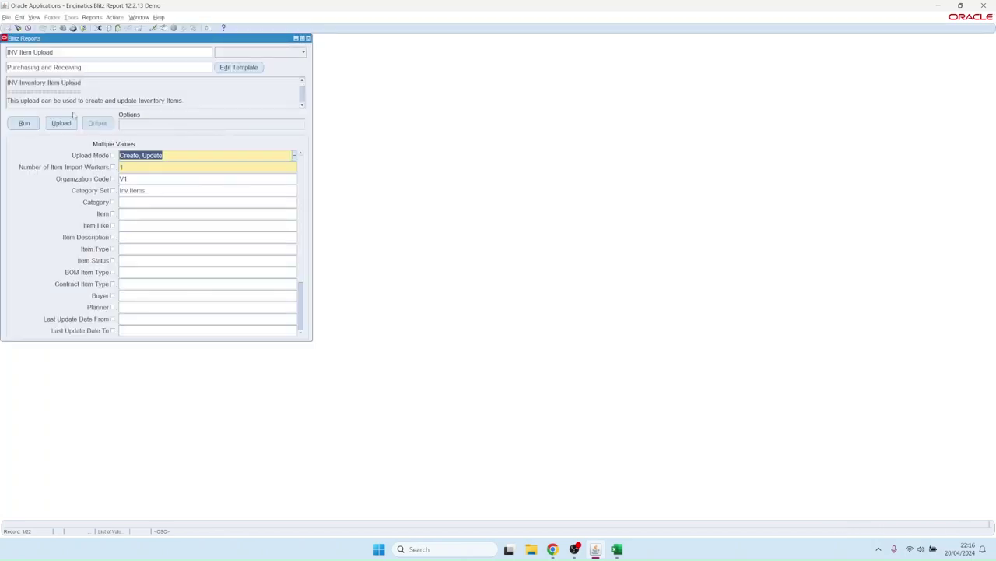
left_click(158, 155)
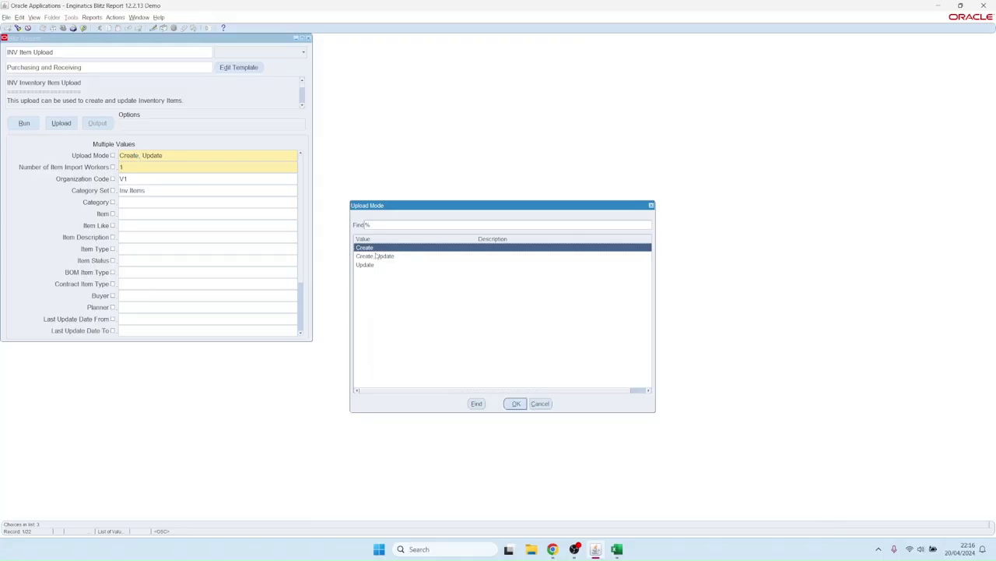
double_click(376, 255)
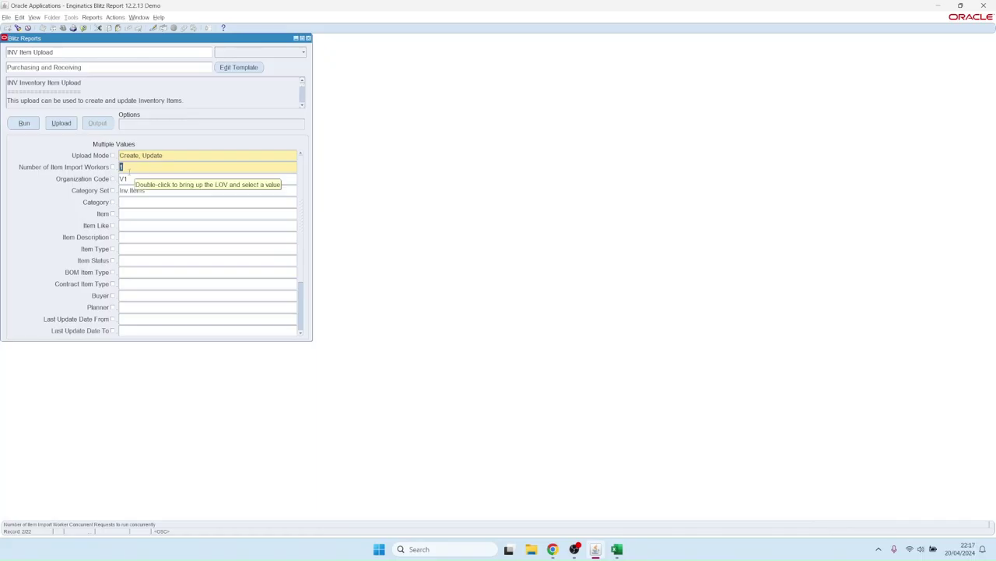
type("10")
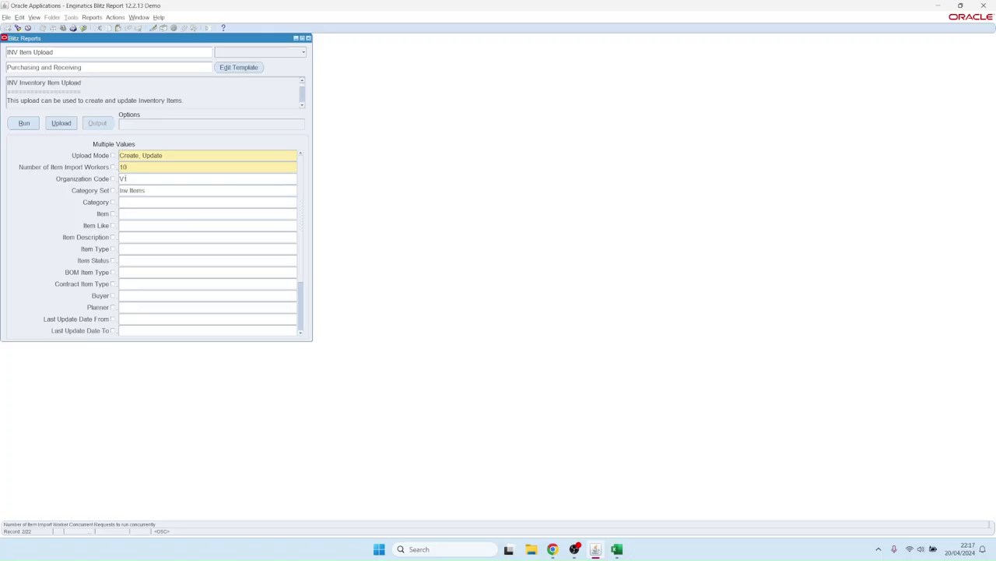
Restrict INV Item Upload to one buyer by entering the buyer's name, and run it to generate the Excel sheet.
left_click(140, 296)
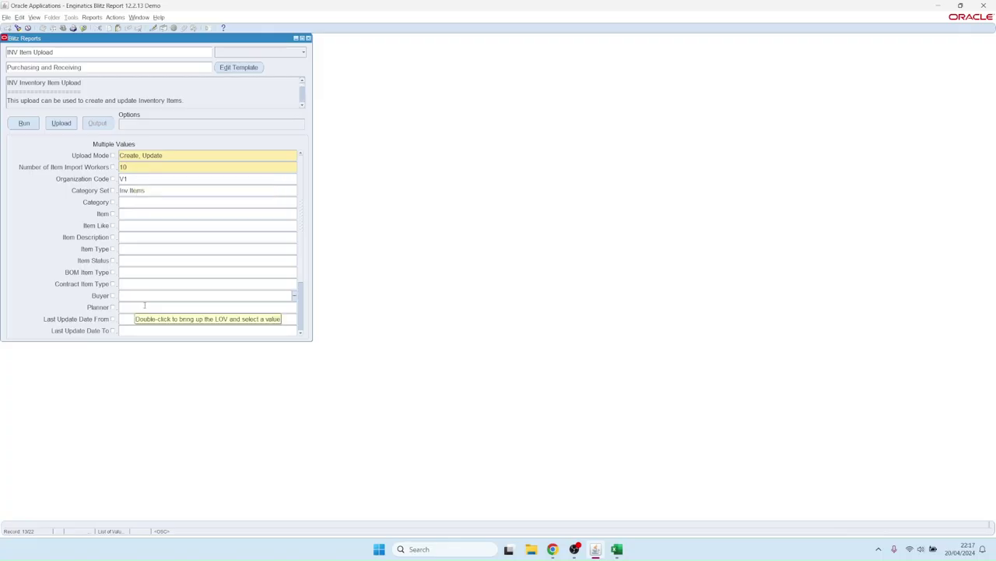
type("Fox")
key("Tab")
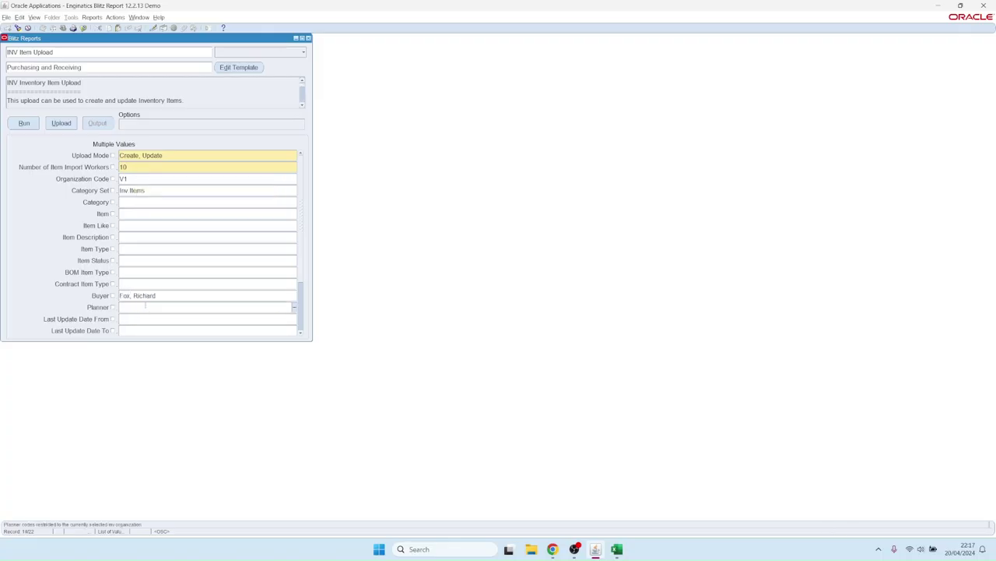
left_click(25, 123)
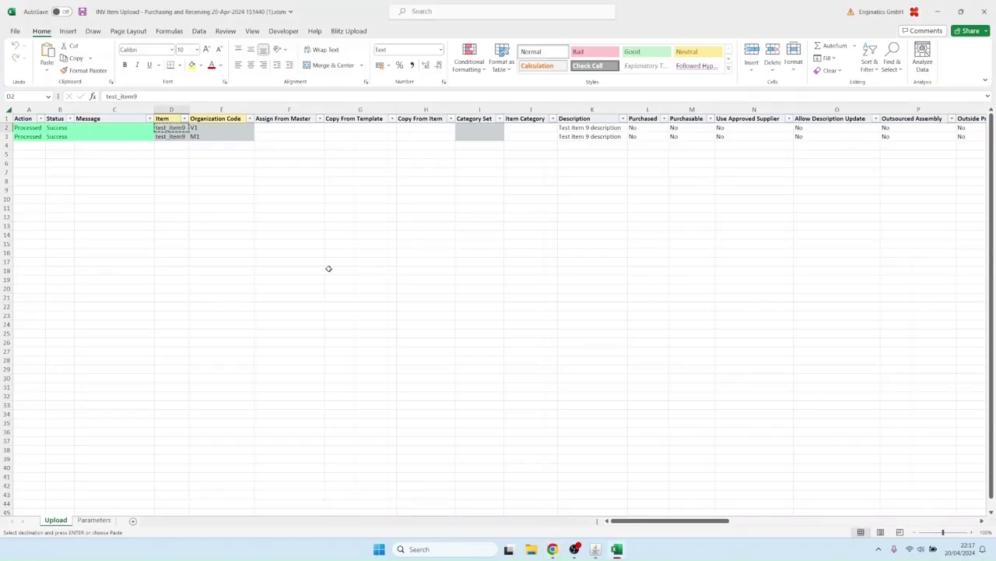
left_click(296, 217)
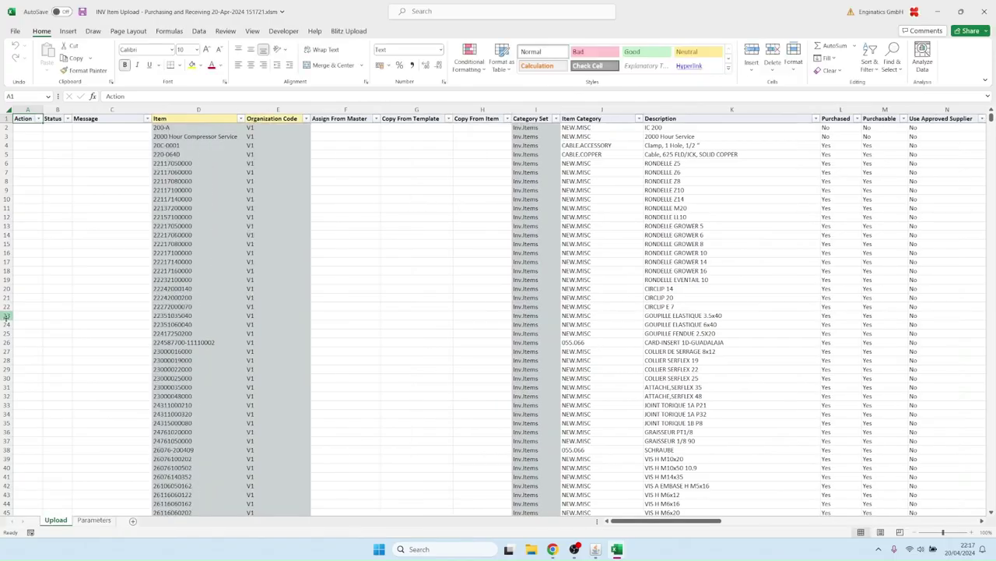
Look through the downloaded items in the Item column down to the last row.
left_click(193, 188)
scroll(193, 188, "down", 20)
left_click(193, 300)
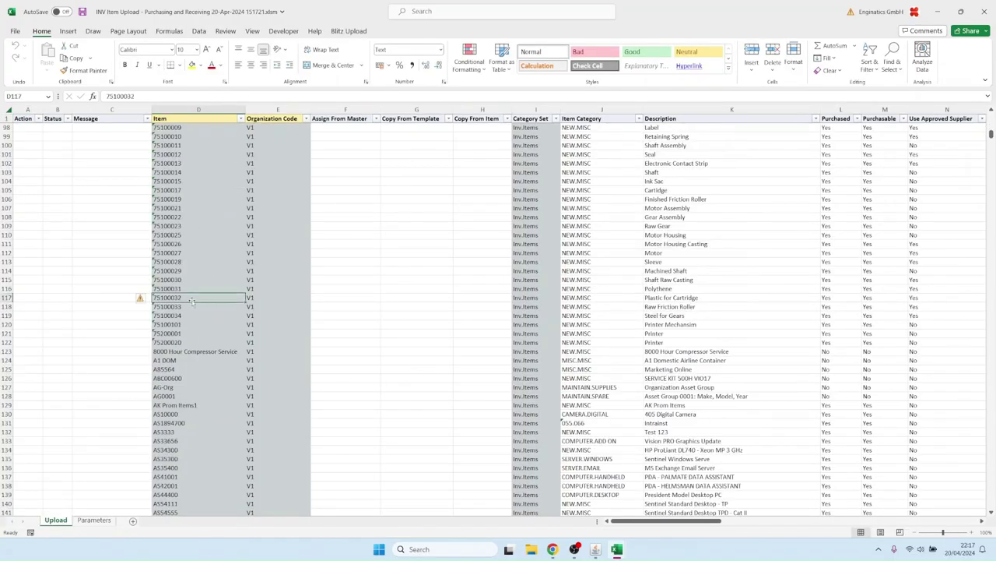
key("ctrl+Down")
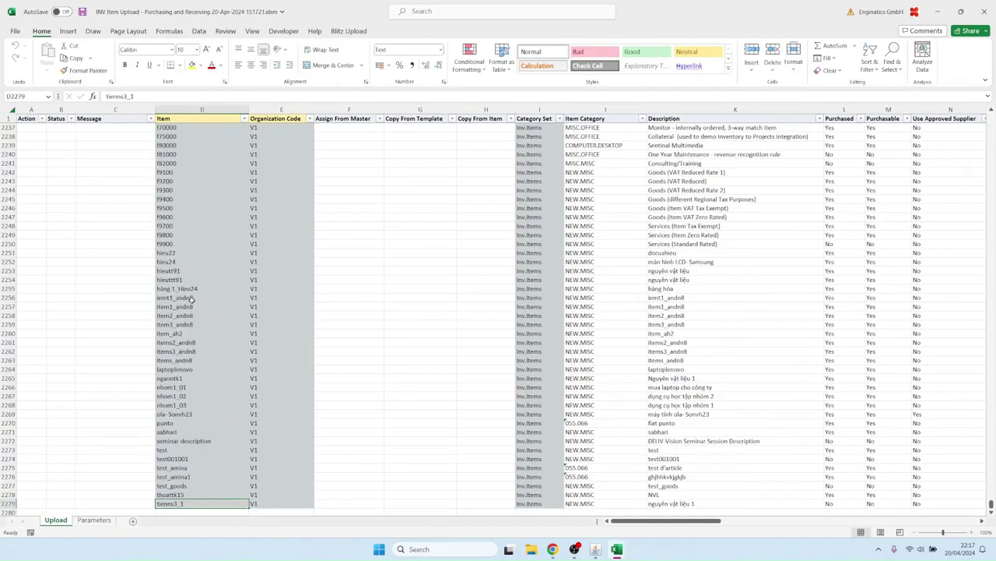
Replace the Default Buyer of the first item row with the new buyer's name.
key("ctrl+Home")
key("Right")
key("Right")
key("Right")
key("Right")
key("Right")
key("Right")
key("Right")
key("Right")
key("Right")
key("Right")
key("Right")
key("Right")
key("Right")
key("Right")
key("Right")
key("Right")
key("Right")
key("Right")
key("Right")
key("Right")
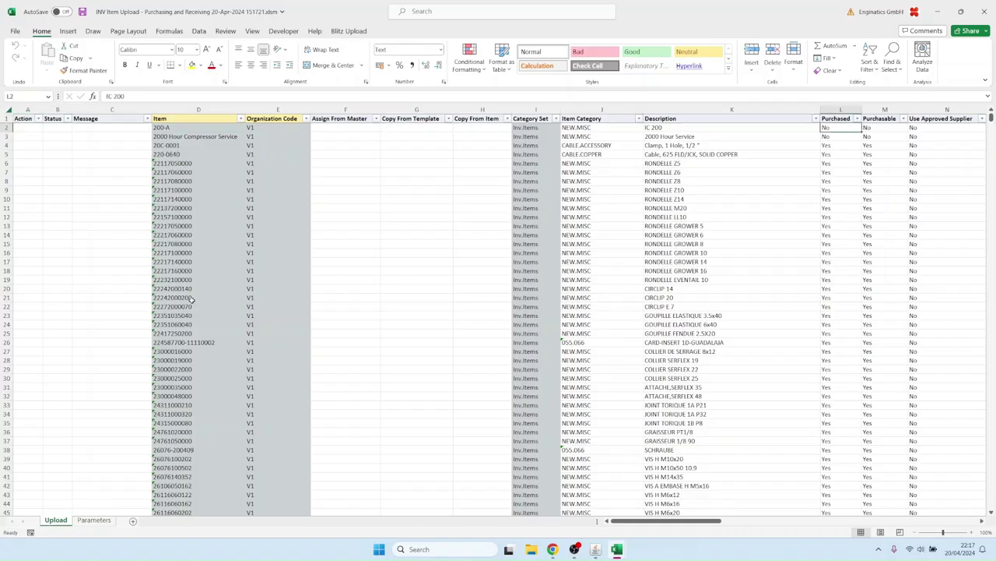
key("Right")
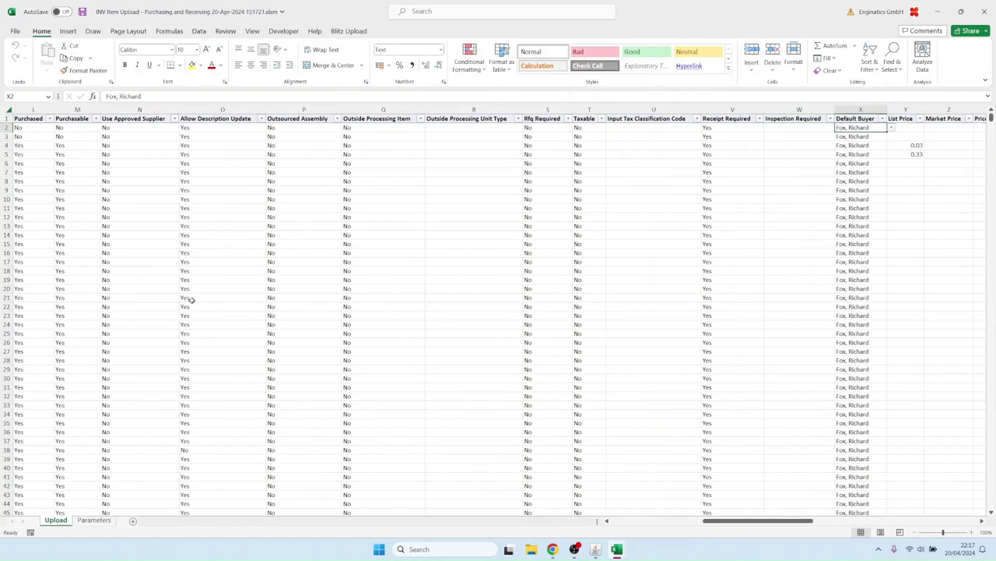
type("blo")
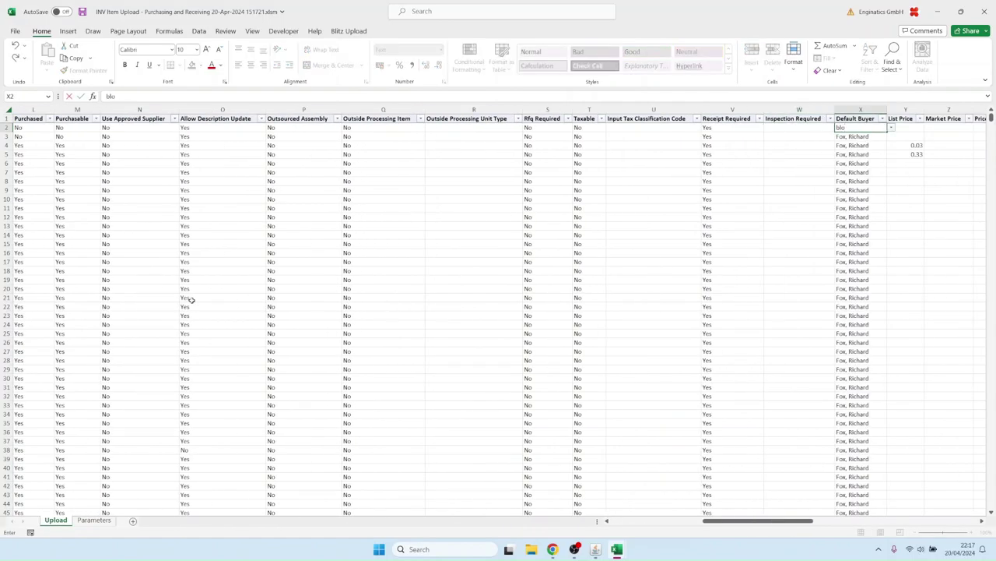
key("Tab")
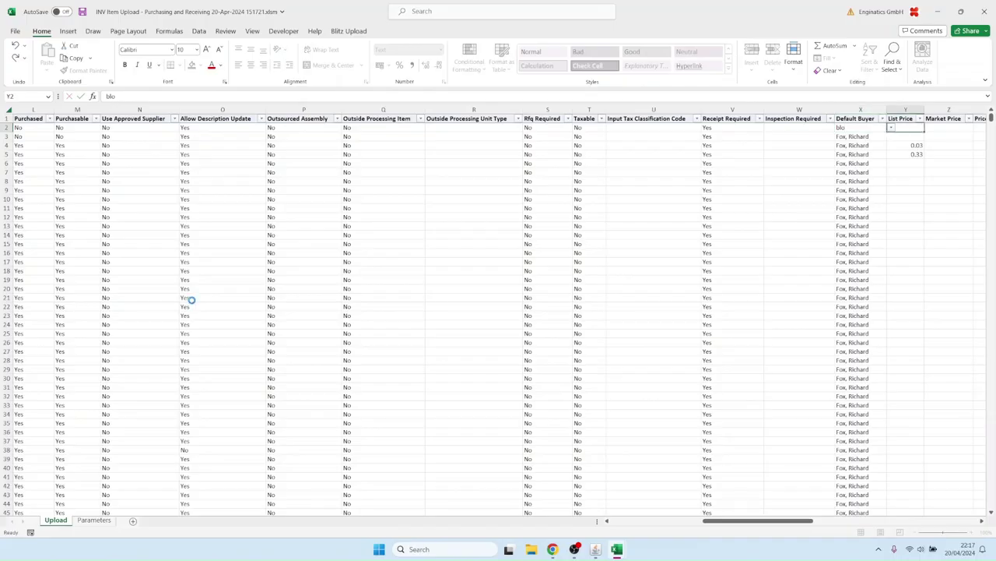
key("Left")
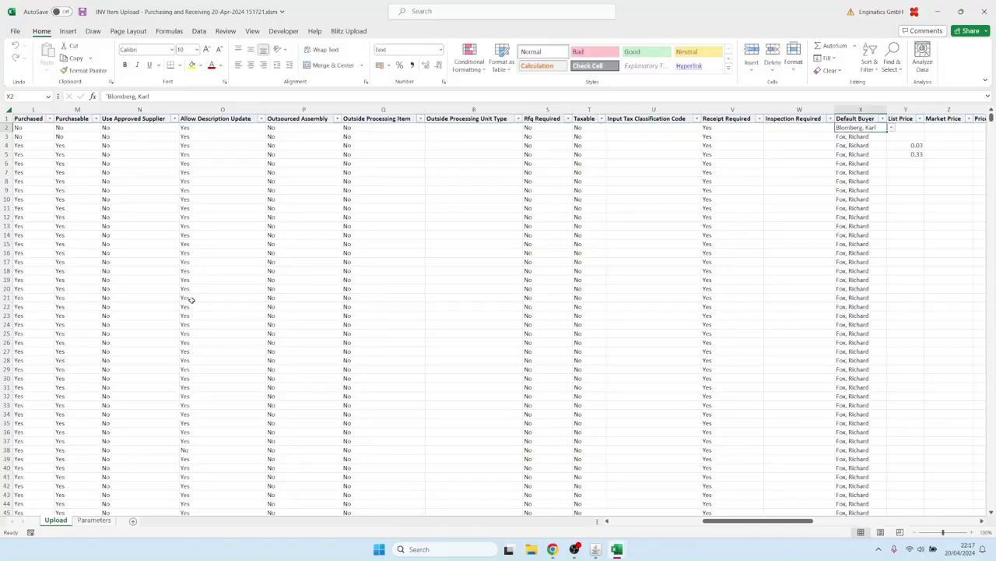
Copy the first row's Default Buyer to all item rows below it, and return to the start of the sheet.
key("ctrl+c")
key("ctrl+shift+Down")
key("ctrl+v")
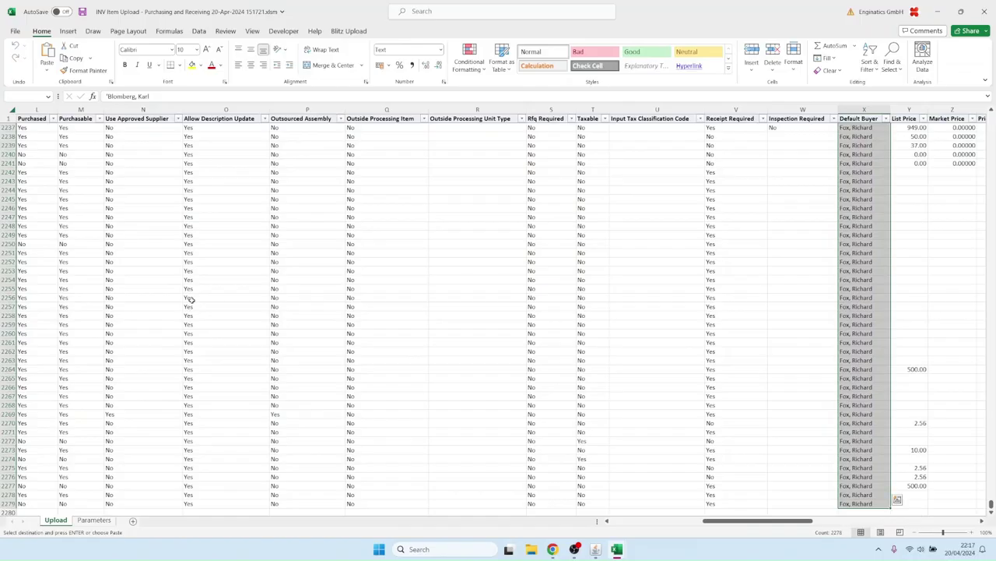
key("ctrl+Home")
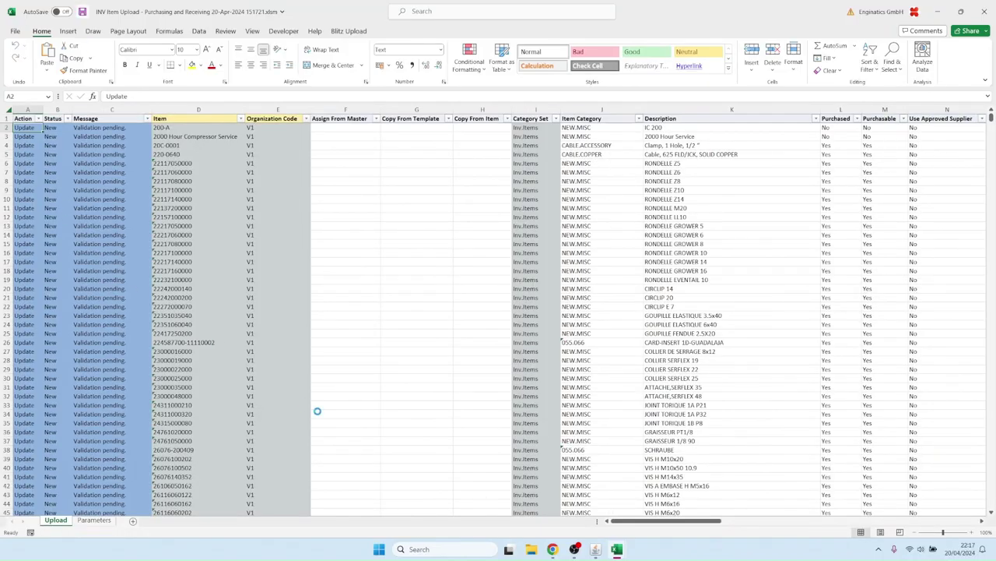
Upload "INV Item Upload - Purchasing and Receiving 20-Apr-2024 151721.xlsm" from Blitz Report in Oracle Applications, and close the finished browser upload page.
left_click(595, 549)
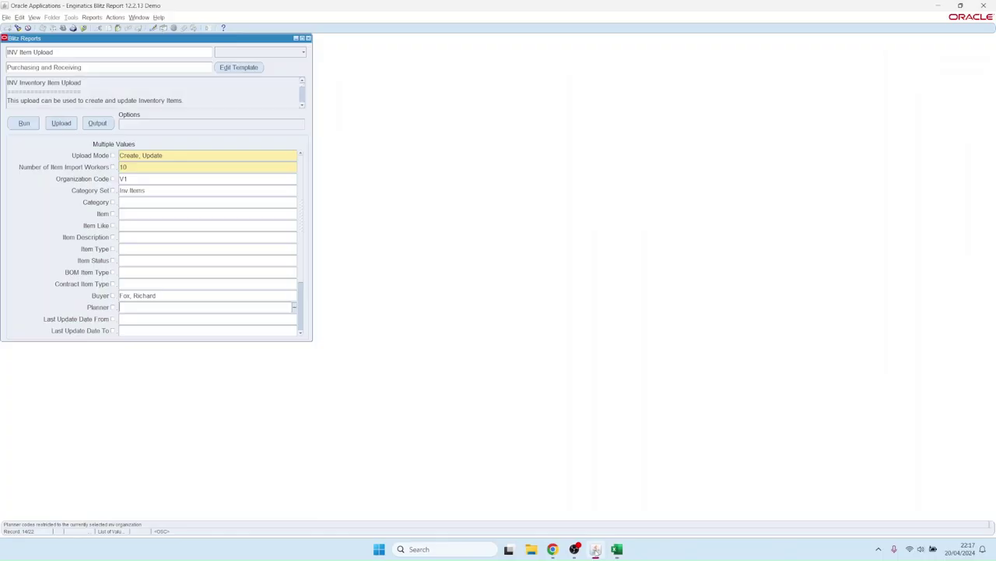
left_click(67, 122)
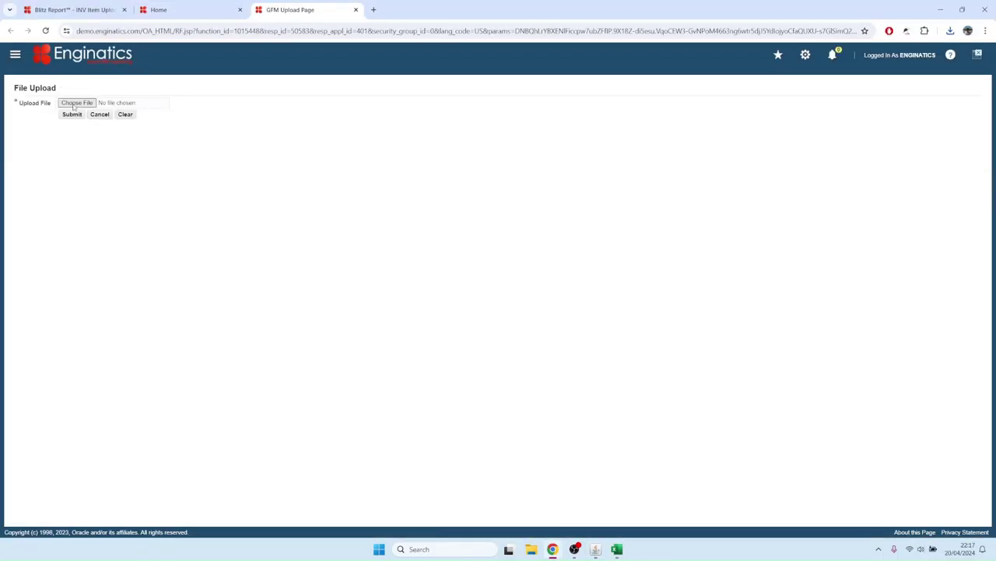
left_click(75, 103)
left_click(284, 76)
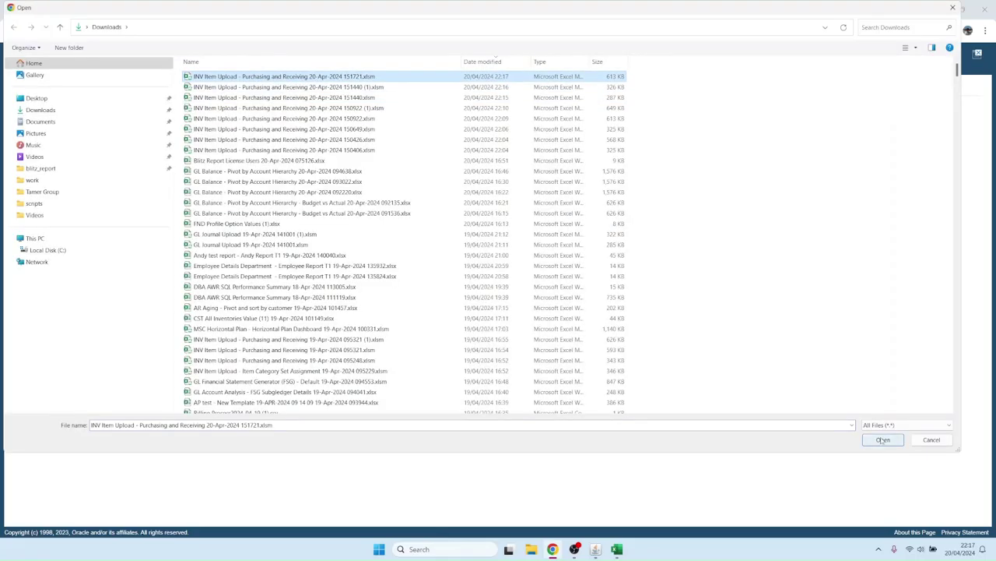
left_click(883, 440)
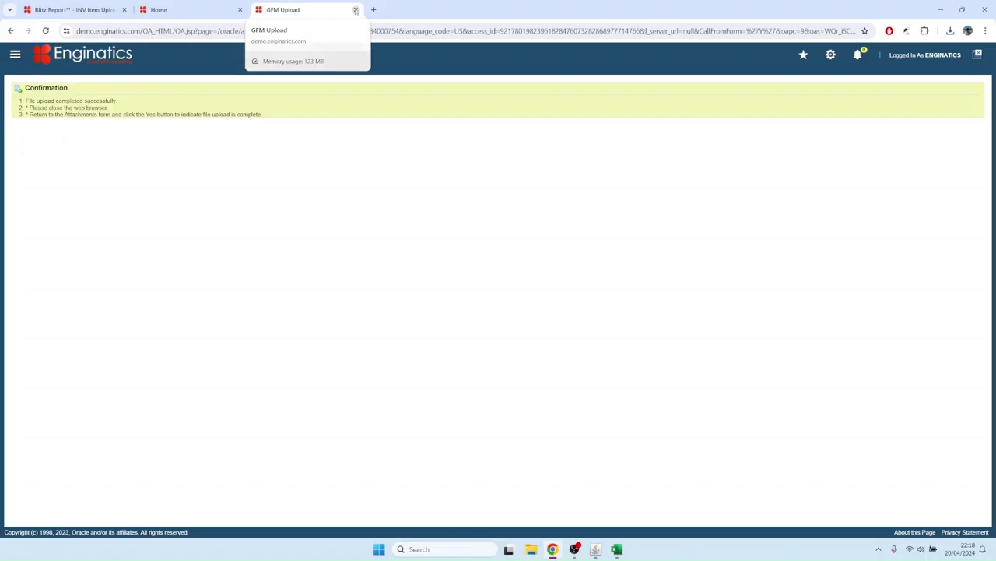
left_click(356, 10)
left_click(593, 551)
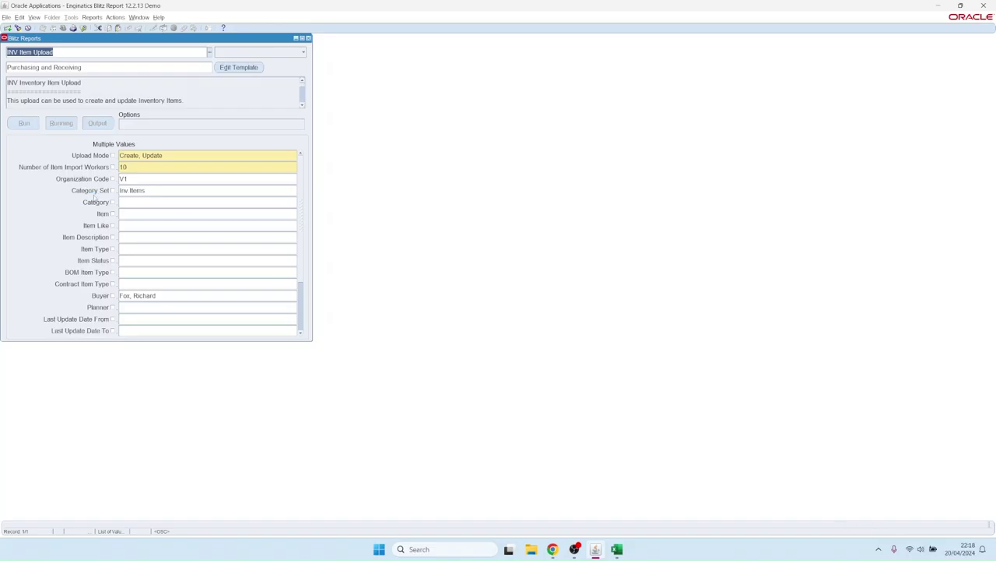
Wait for the upload to run, and review the Action, Status and Message columns of the result sheet.
left_click(129, 166)
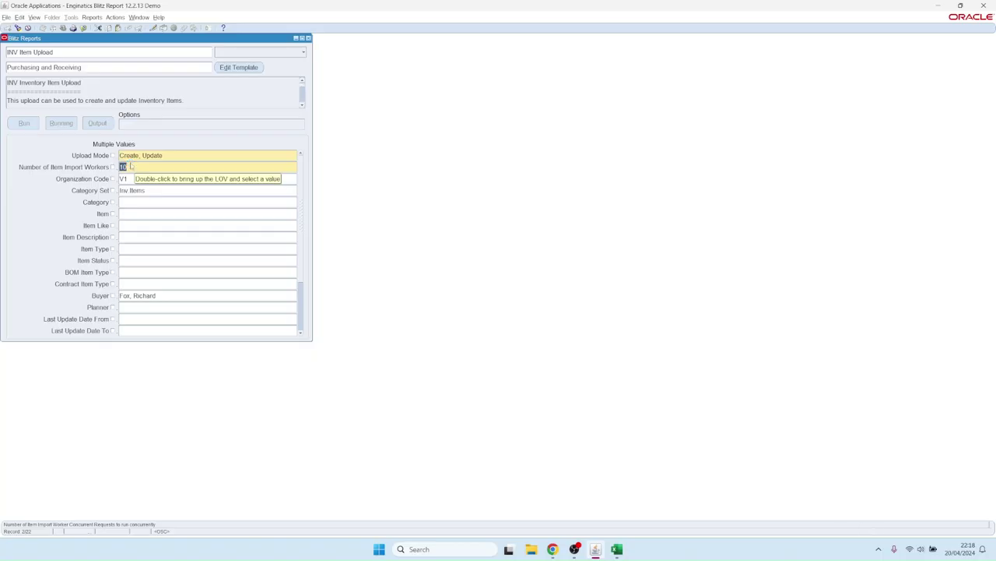
left_click(62, 125)
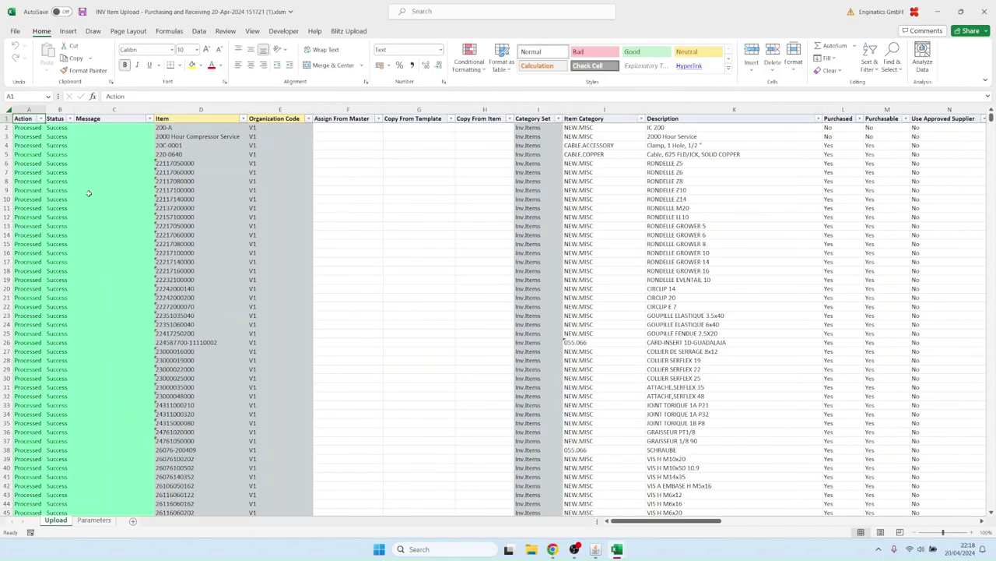
left_click_drag(89, 193, 91, 349)
left_click(187, 263)
scroll(194, 264, "down", 20)
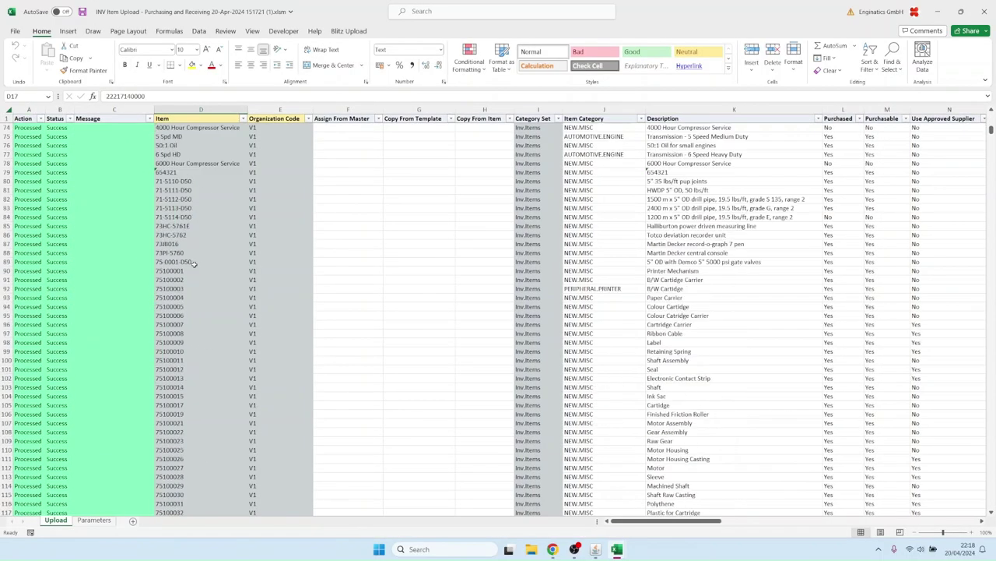
scroll(193, 264, "up", 10)
left_click(193, 242)
key("ctrl+c")
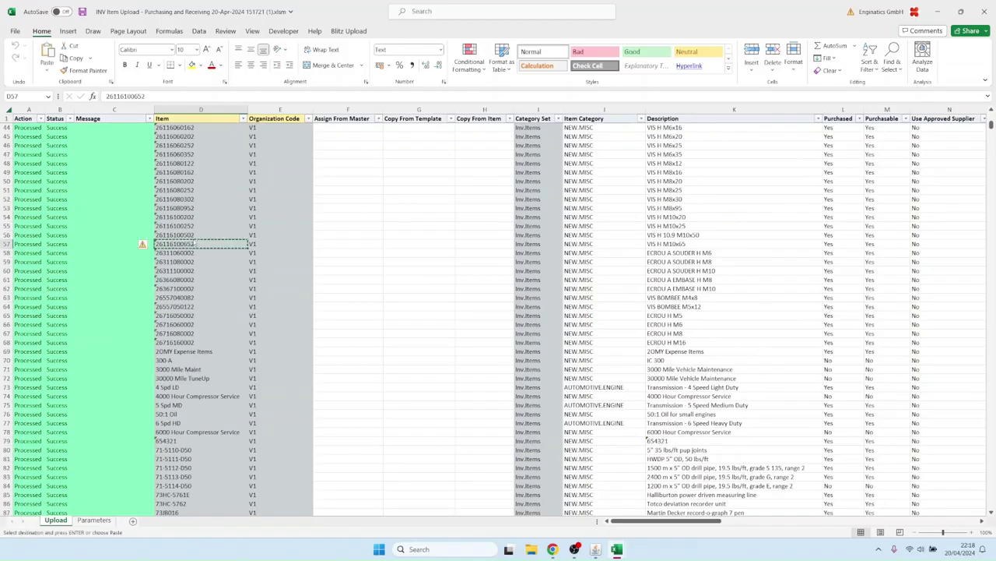
key("alt+Tab")
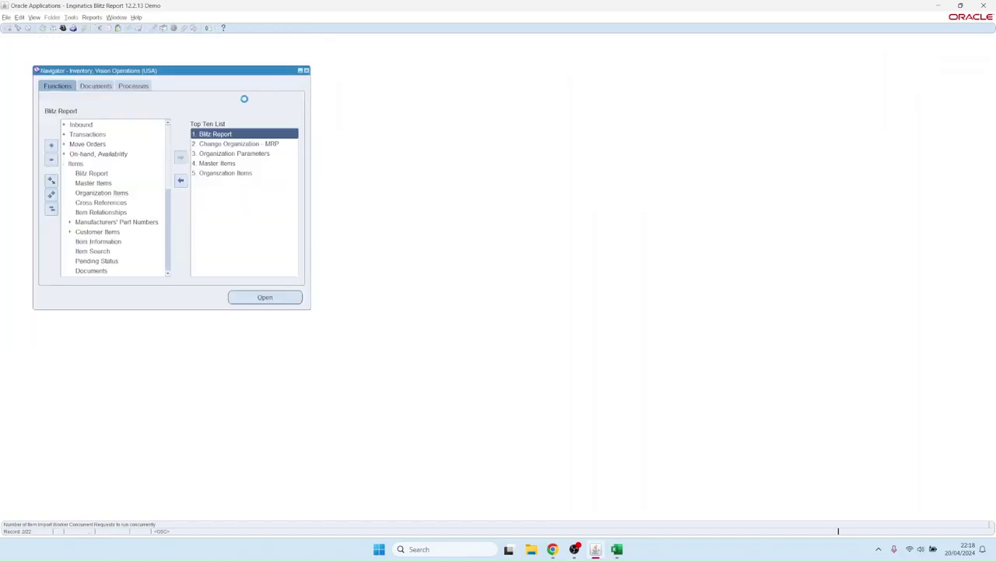
key("F4")
double_click(216, 164)
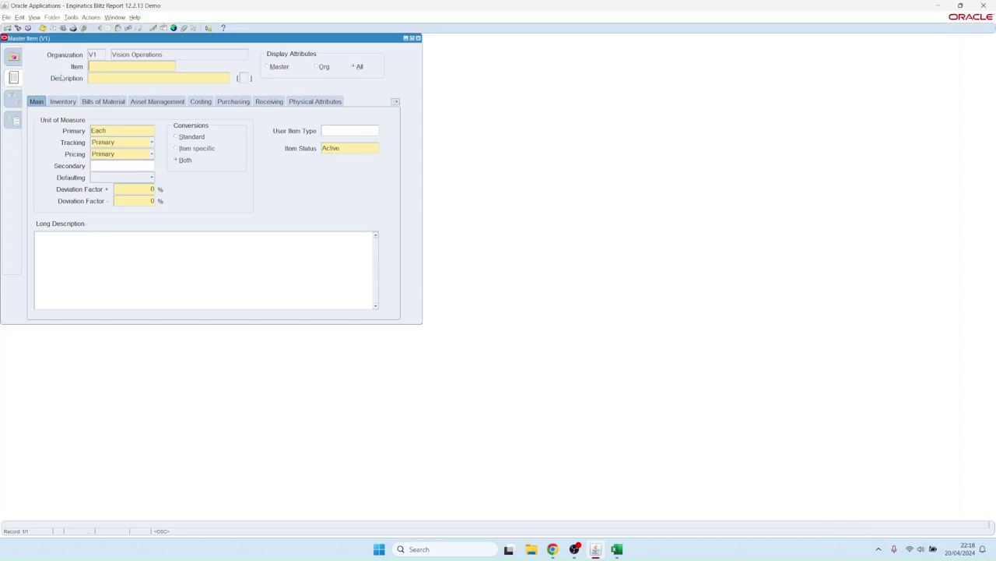
key("F11")
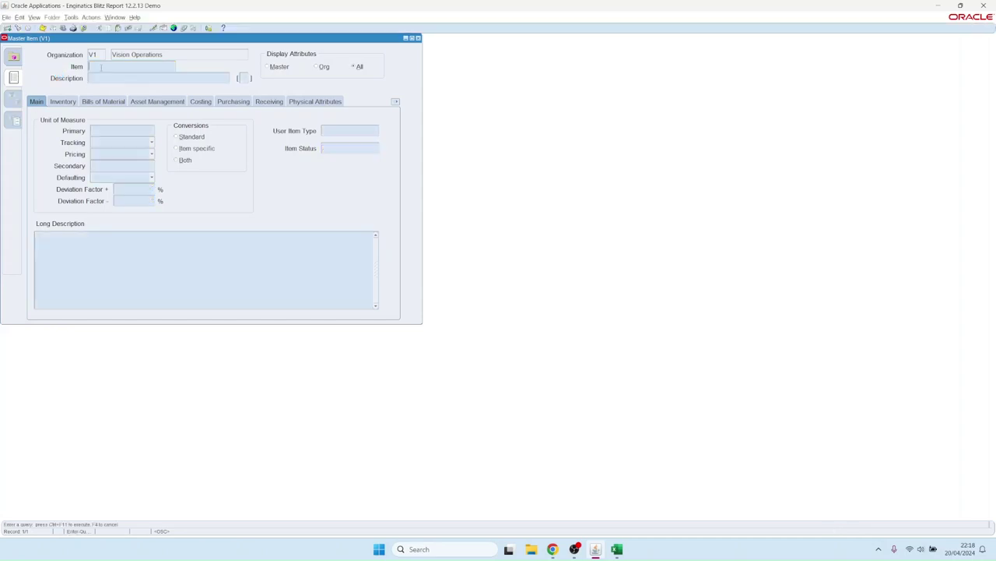
key("ctrl+v")
key("ctrl+F11")
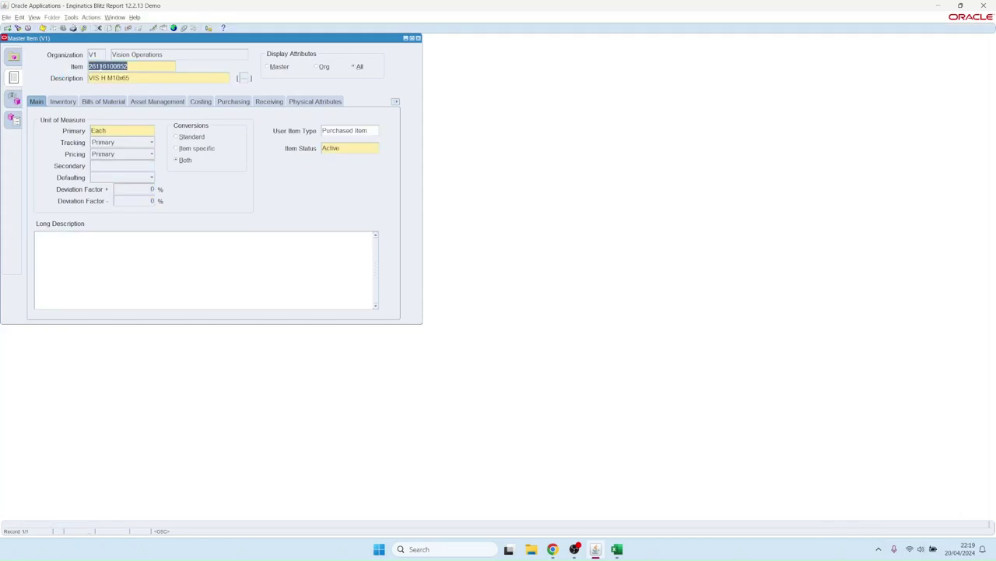
left_click(234, 102)
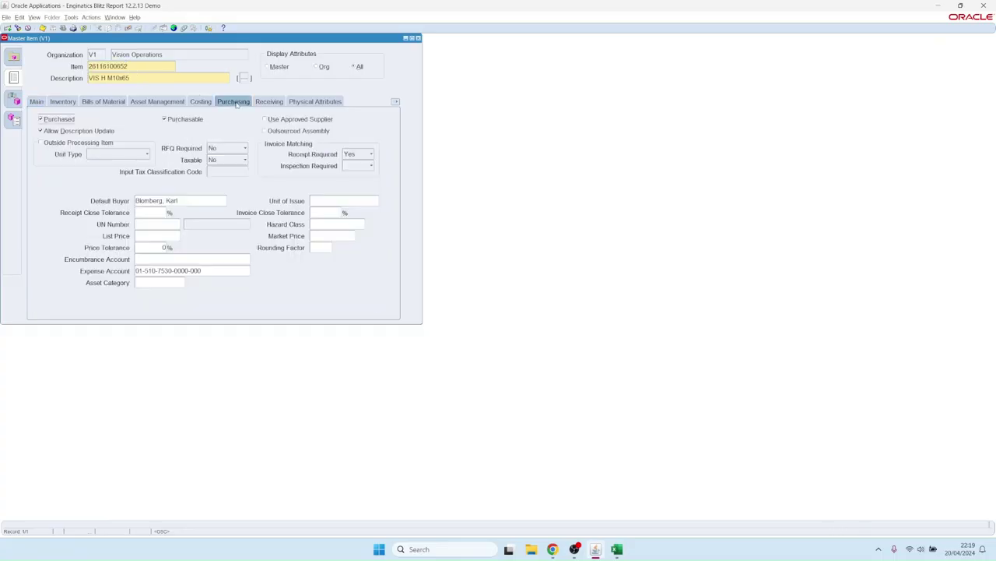
left_click(187, 200)
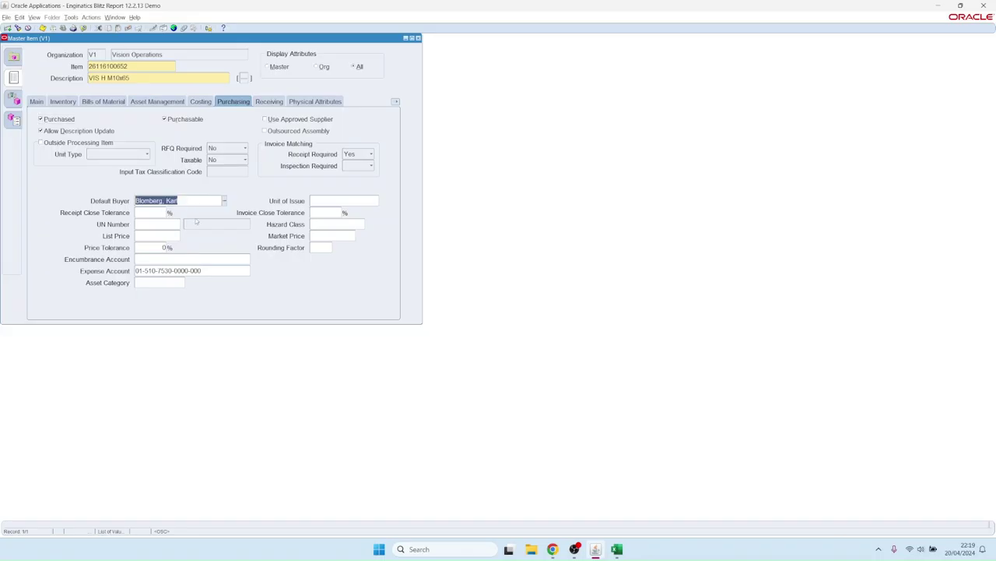